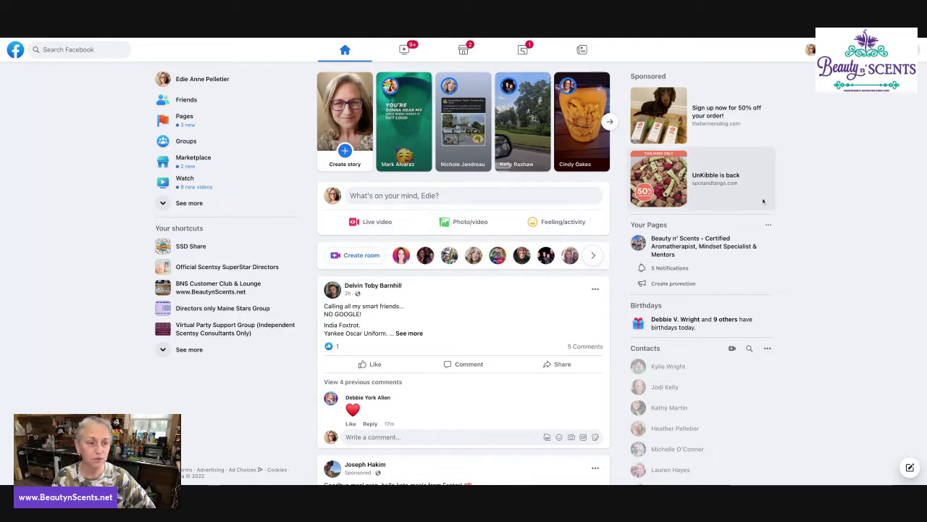
# Begin a new group named 'Edie's Team Page' and bring up its privacy choices.
pyautogui.click(179, 142)
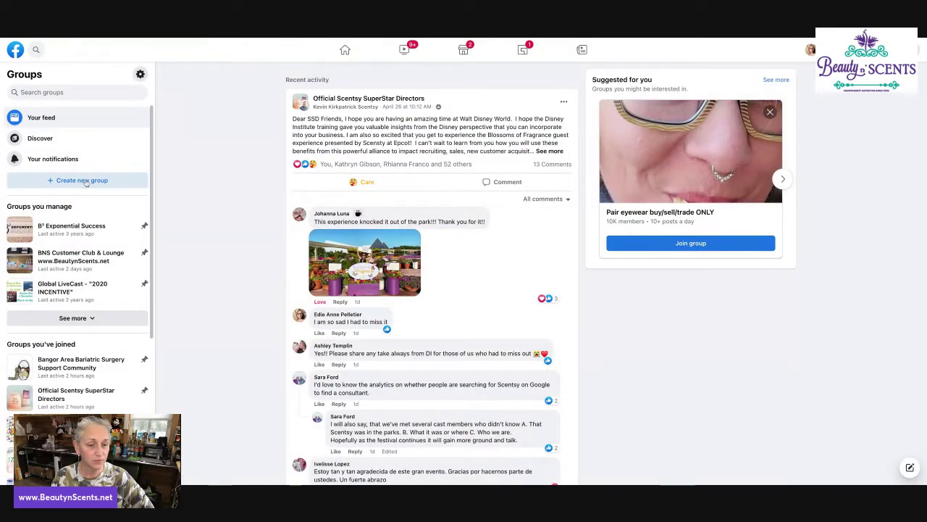
pyautogui.click(840, 49)
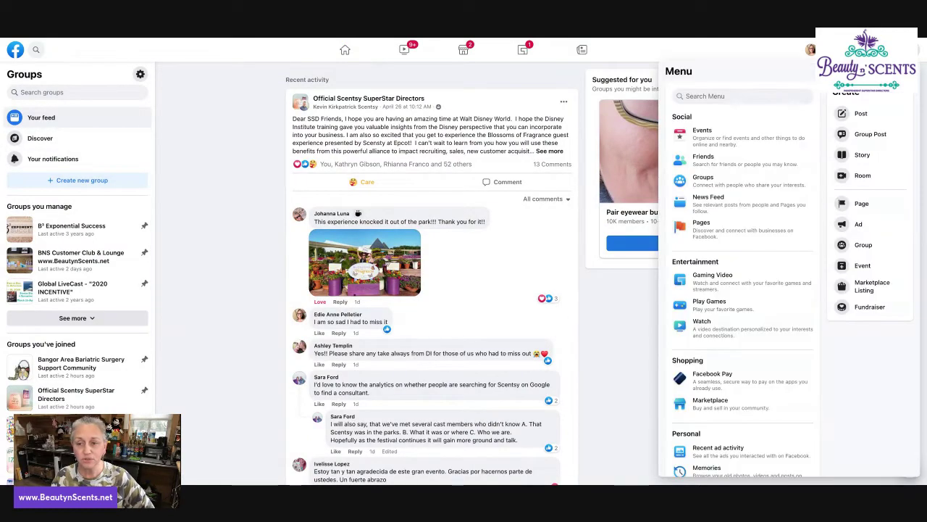
pyautogui.click(863, 245)
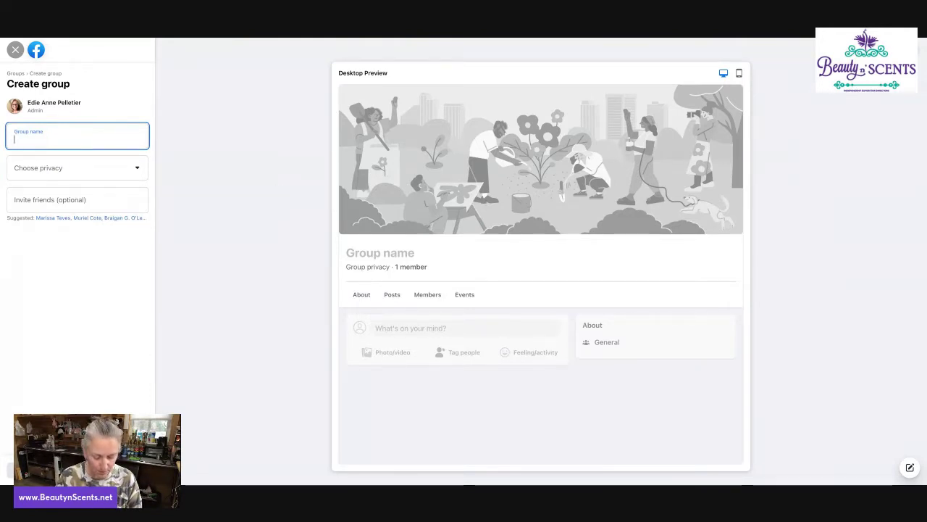
pyautogui.write("Edie'")
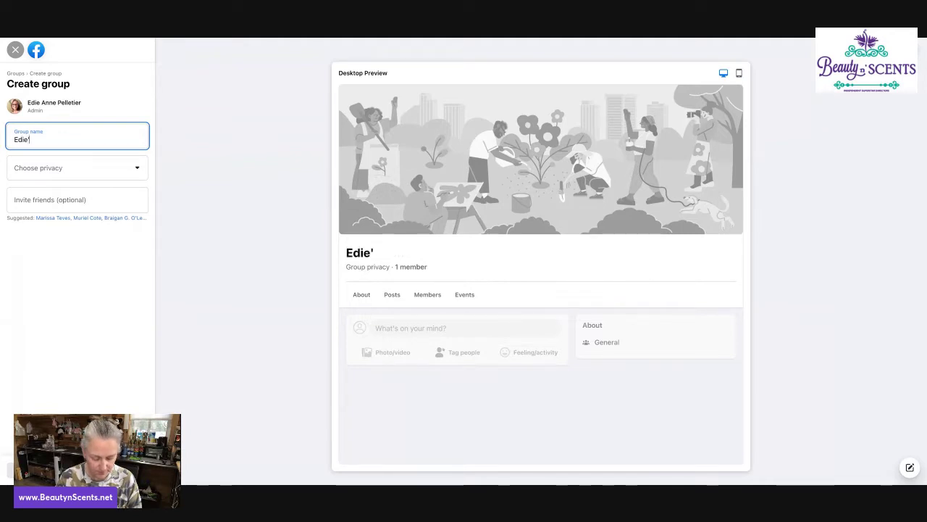
pyautogui.write('s T')
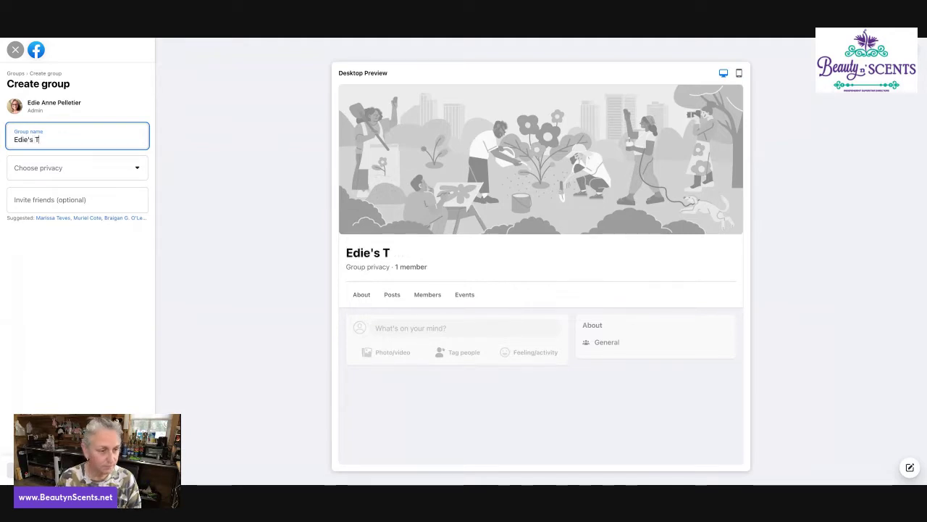
pyautogui.write('eam Pa')
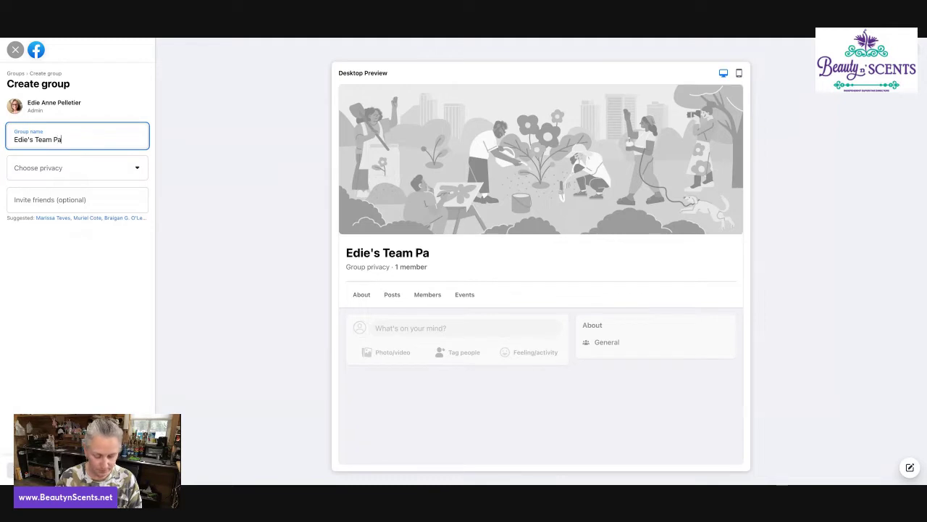
pyautogui.write('ge')
pyautogui.click(107, 174)
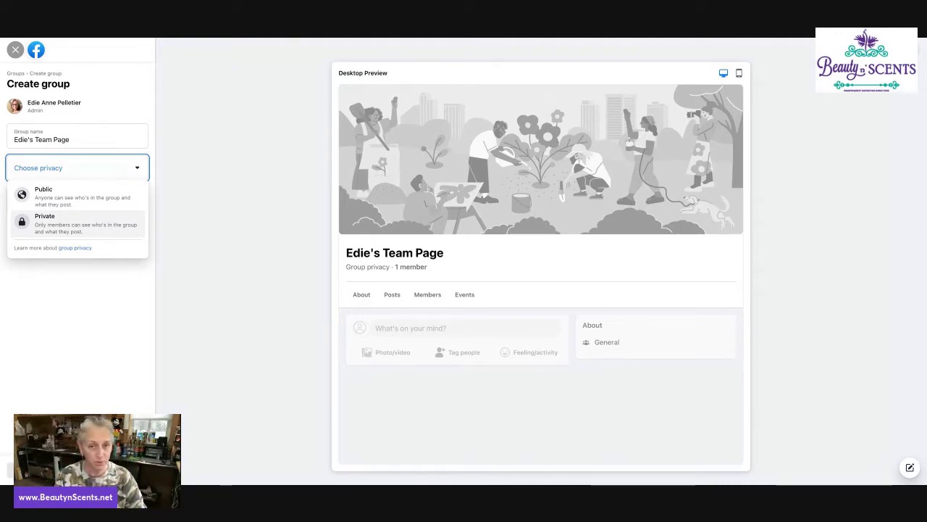
# Make the group Private, skip inviting any friends, and create Edie's Team Page.
pyautogui.click(72, 224)
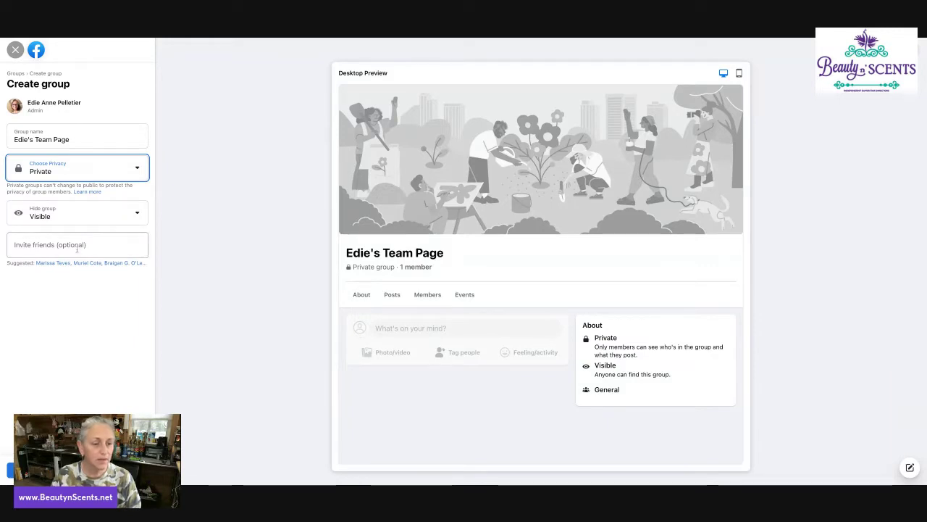
pyautogui.click(77, 246)
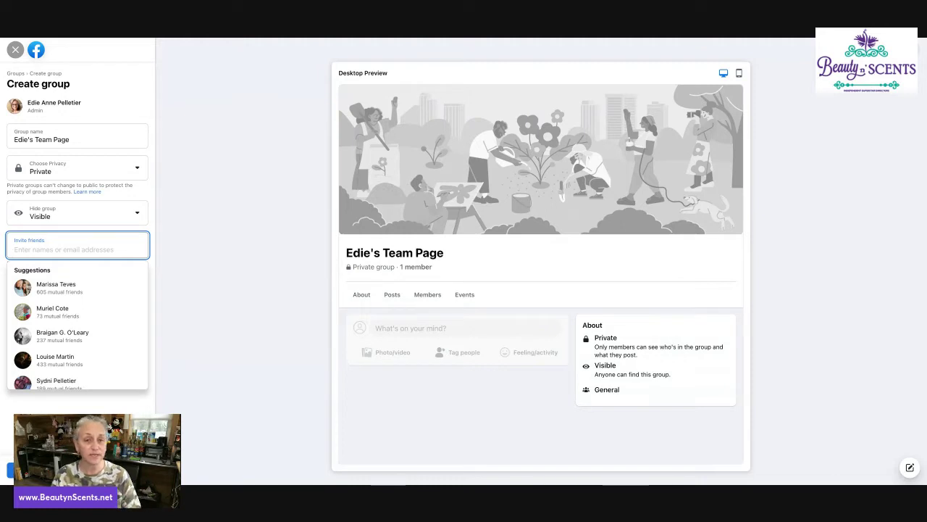
pyautogui.click(91, 410)
pyautogui.click(78, 469)
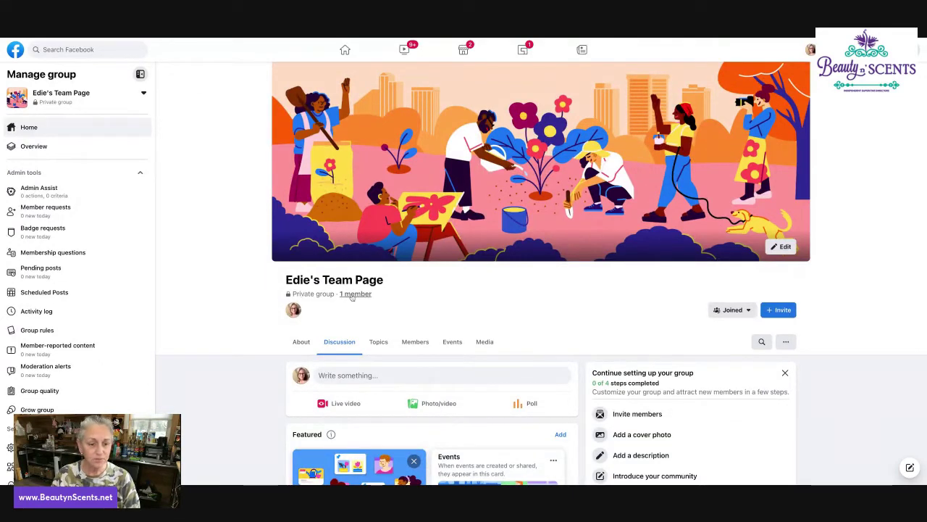
# Scroll down to look over the new group's header and 0 of 4 setup checklist.
pyautogui.moveTo(294, 312)
pyautogui.scroll(-2, 510, 319)
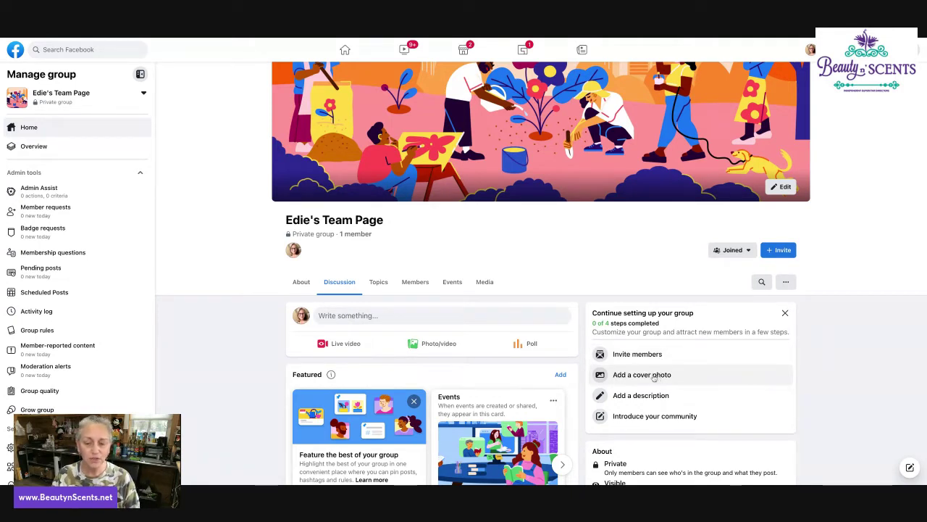
# Upload the Growth Mindset TPS Family image as the group cover, nudged slightly upward.
pyautogui.click(783, 187)
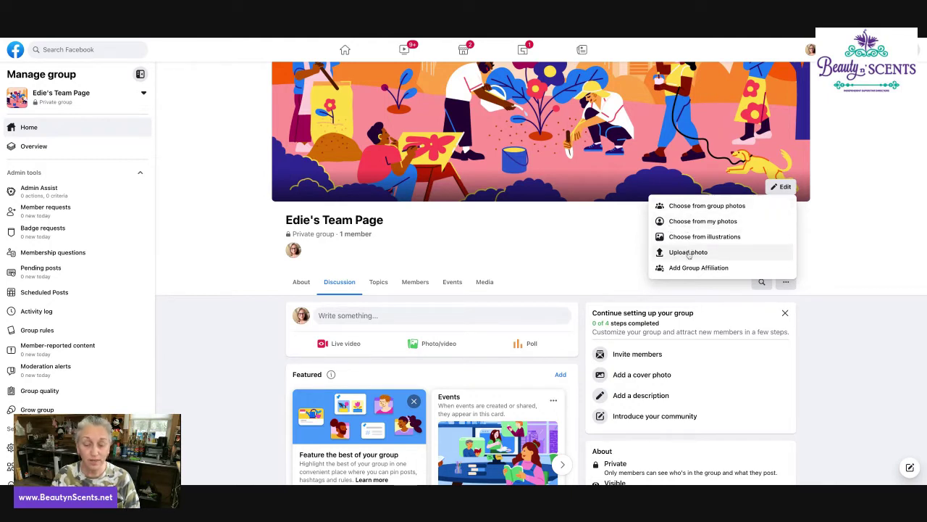
pyautogui.click(688, 253)
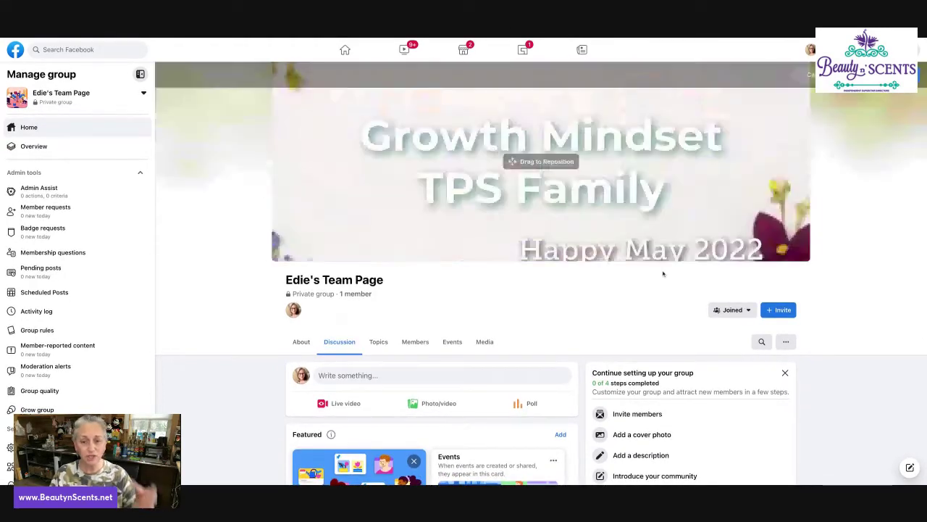
pyautogui.moveTo(651, 187)
pyautogui.mouseDown()
pyautogui.moveTo(652, 176)
pyautogui.moveTo(652, 206)
pyautogui.moveTo(652, 178)
pyautogui.mouseUp()
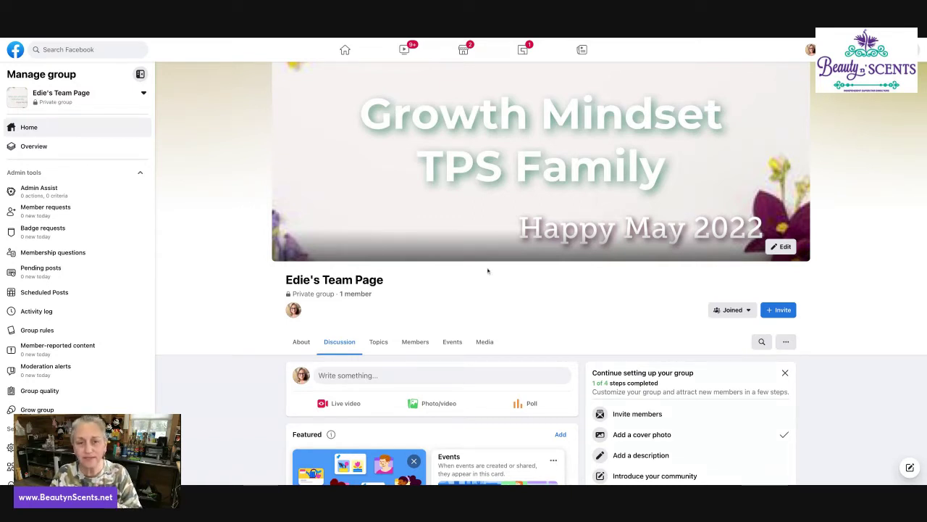
pyautogui.scroll(-3, 487, 271)
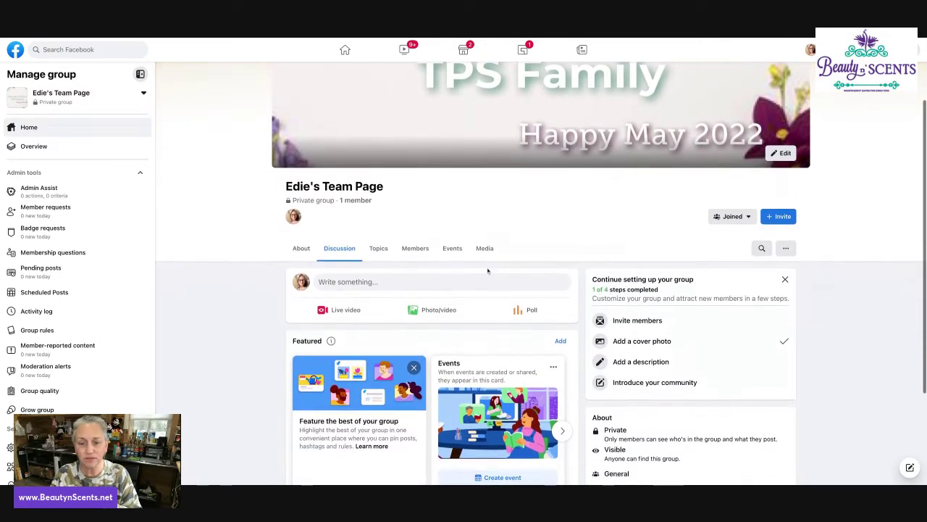
pyautogui.scroll(-1, 487, 271)
# Save the description 'This is our team group for training, encouragement and recognition'.
pyautogui.click(641, 313)
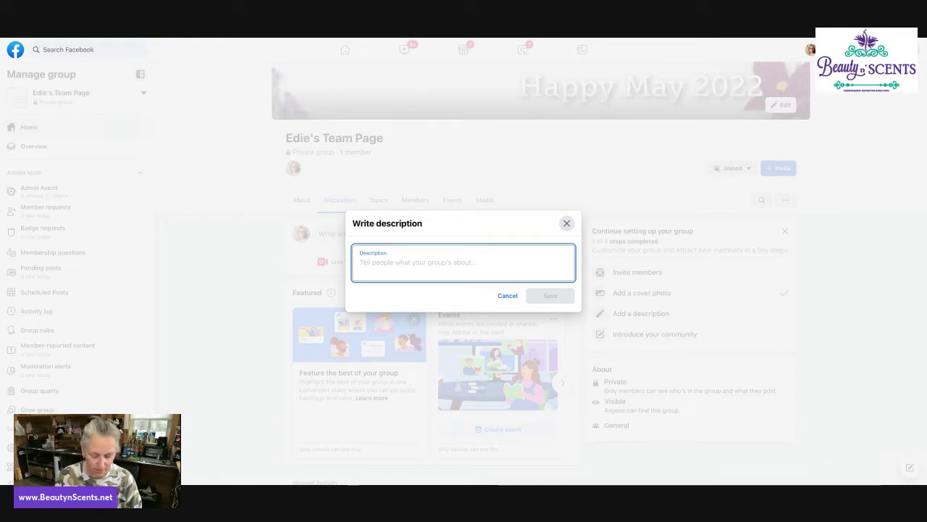
pyautogui.write('This is our')
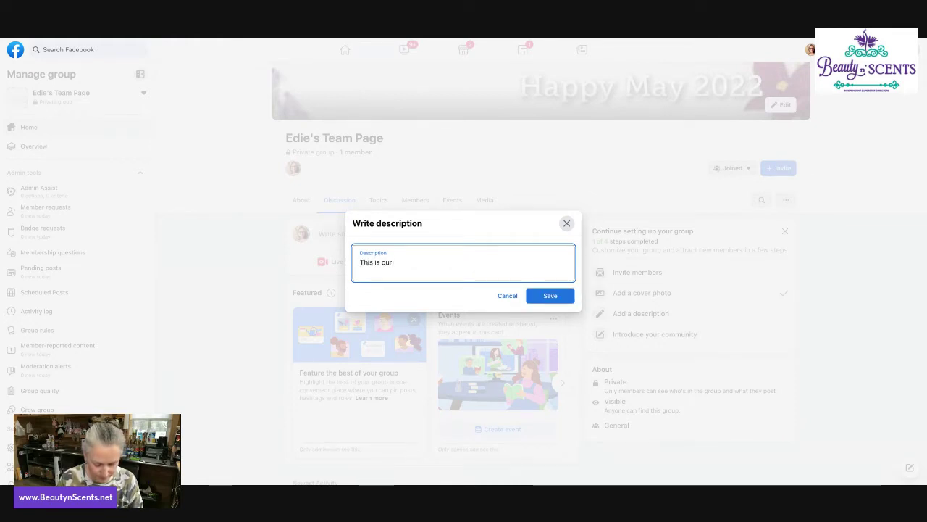
pyautogui.write(' team group for training, ')
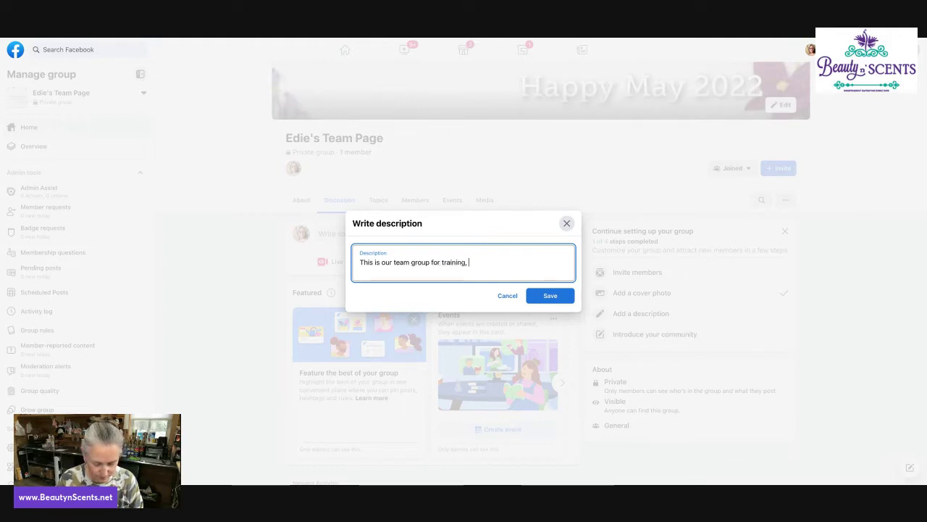
pyautogui.write('encoura')
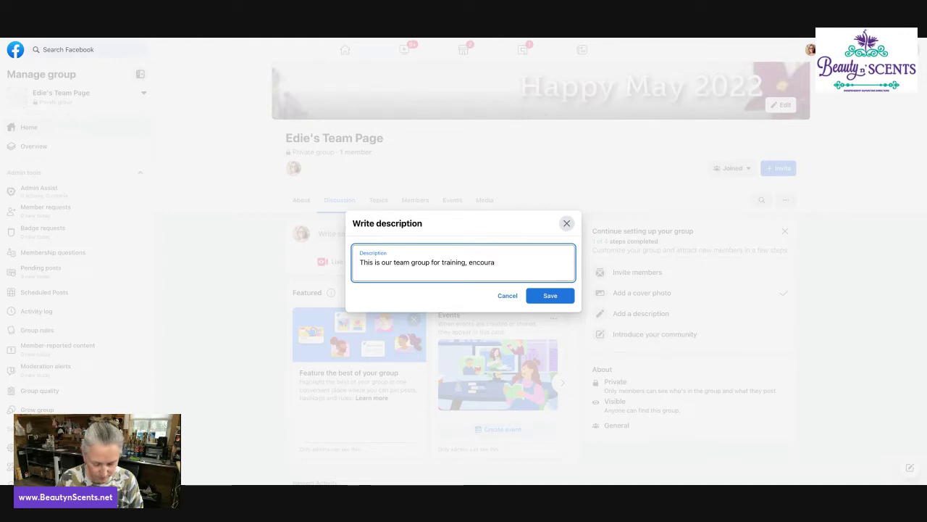
pyautogui.write('gement and recognition.')
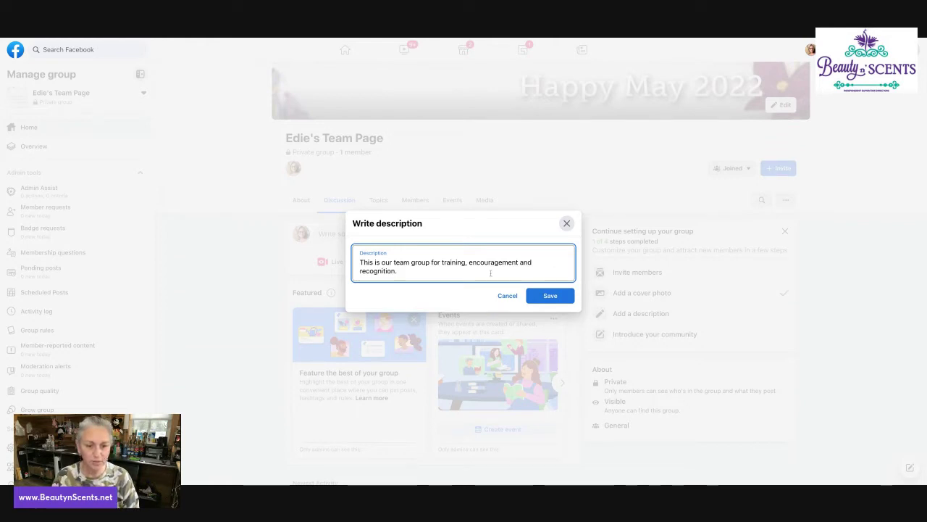
pyautogui.click(547, 295)
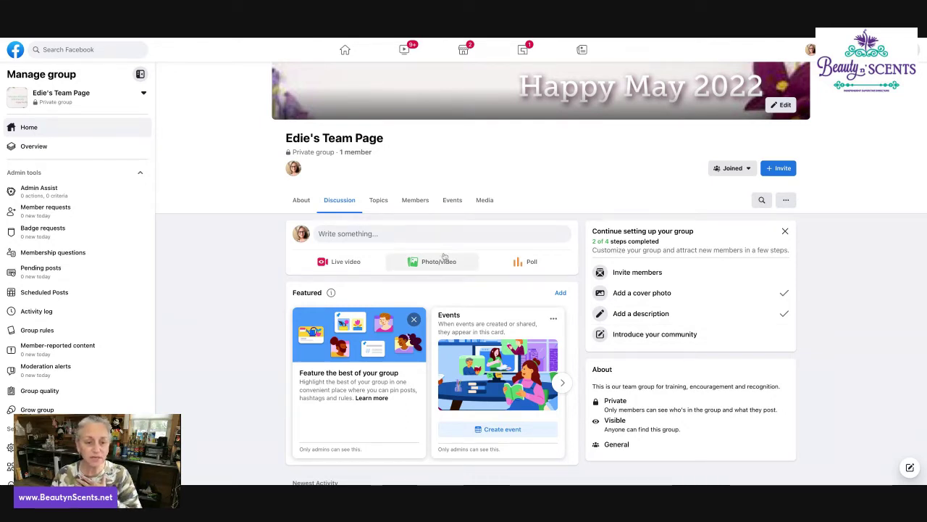
# Turn on and save group affiliation so a 'Group by' credit shows under the cover.
pyautogui.scroll(2, 442, 254)
pyautogui.scroll(1, 445, 256)
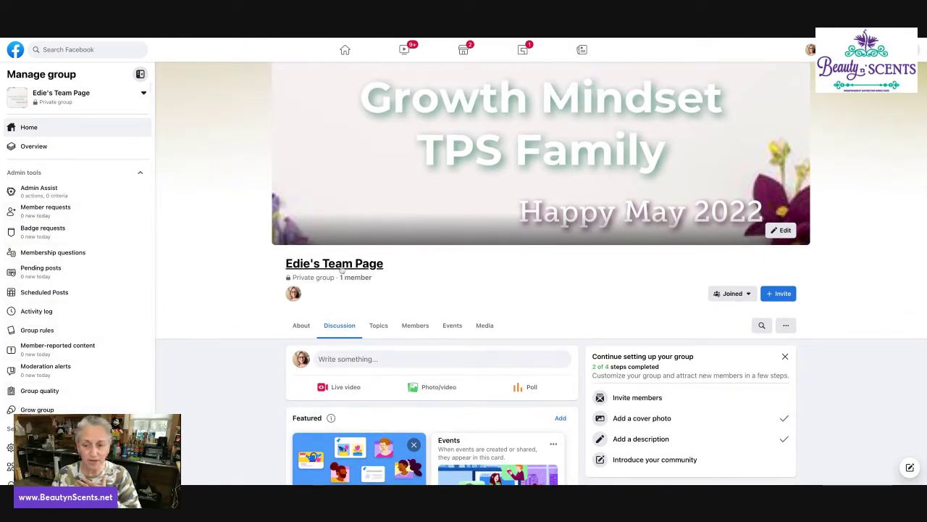
pyautogui.click(783, 230)
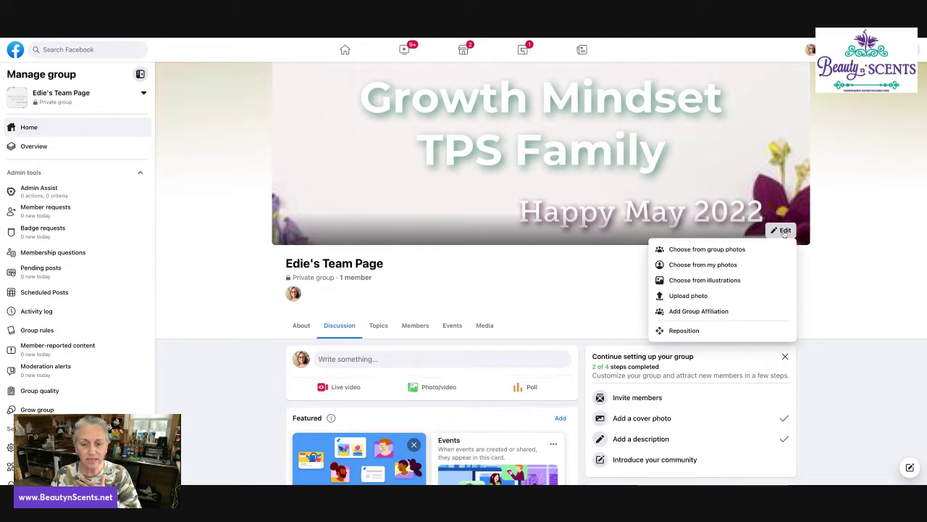
pyautogui.click(685, 313)
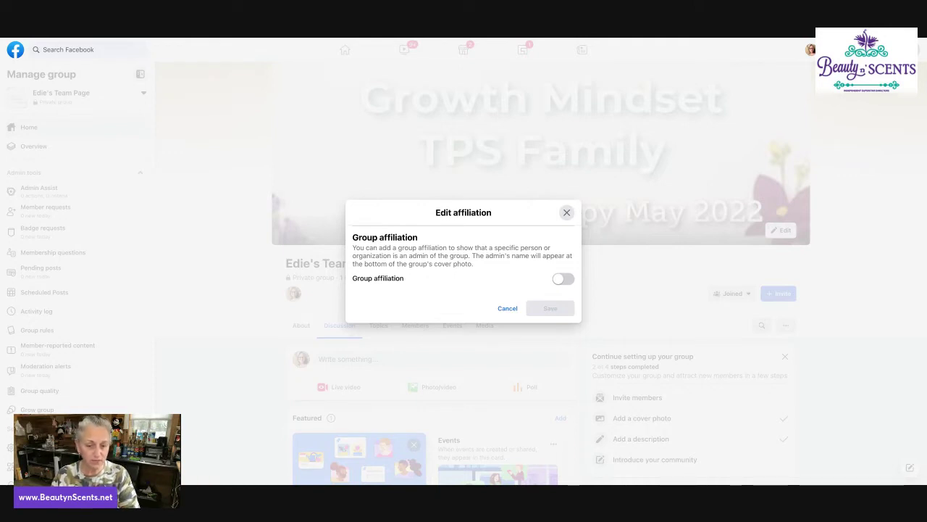
pyautogui.click(563, 278)
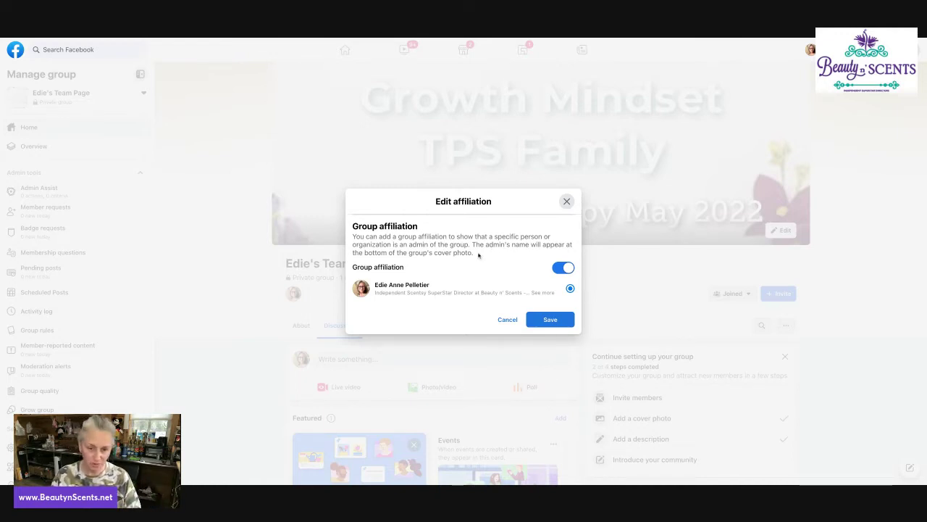
pyautogui.click(541, 319)
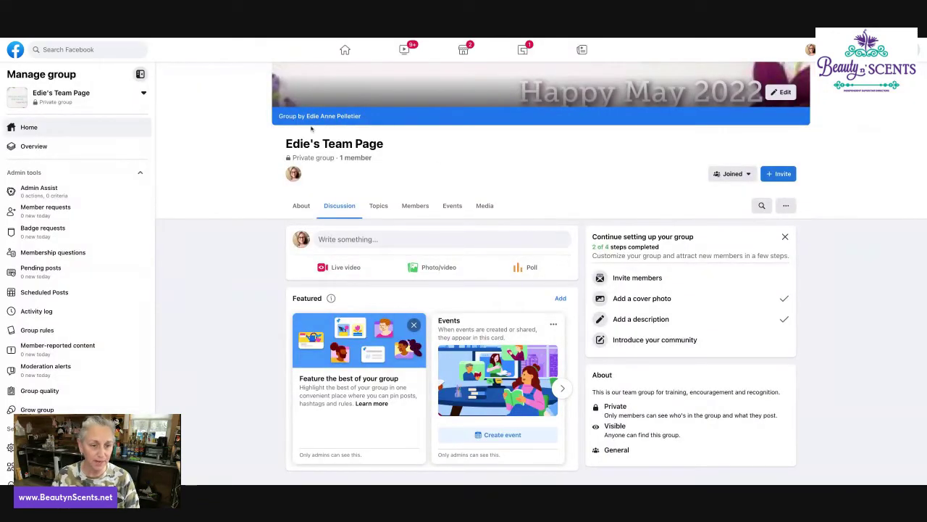
# Scroll up to view the group's full new cover photo.
pyautogui.scroll(1, 455, 184)
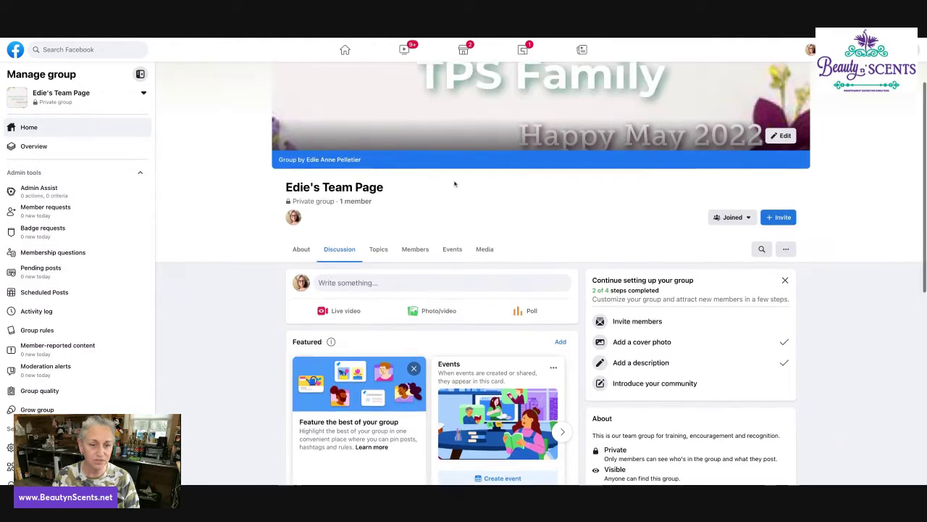
pyautogui.scroll(2, 455, 184)
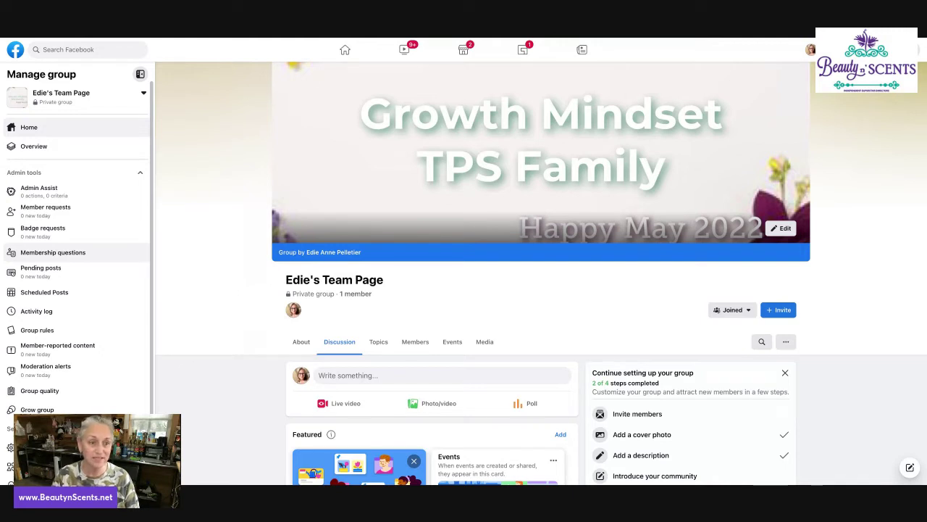
pyautogui.click(52, 252)
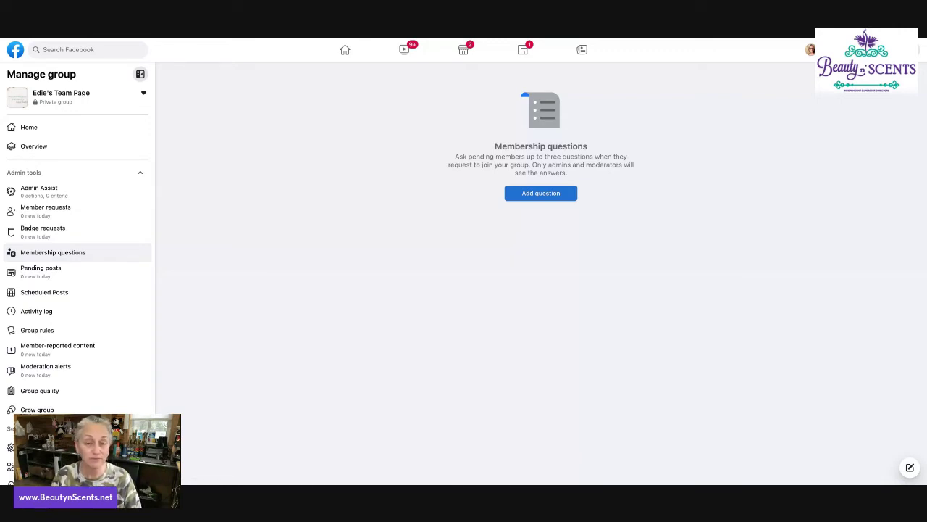
# Add membership question 'Are you a current consultant?' as multiple choice with answers yes and no.
pyautogui.click(540, 193)
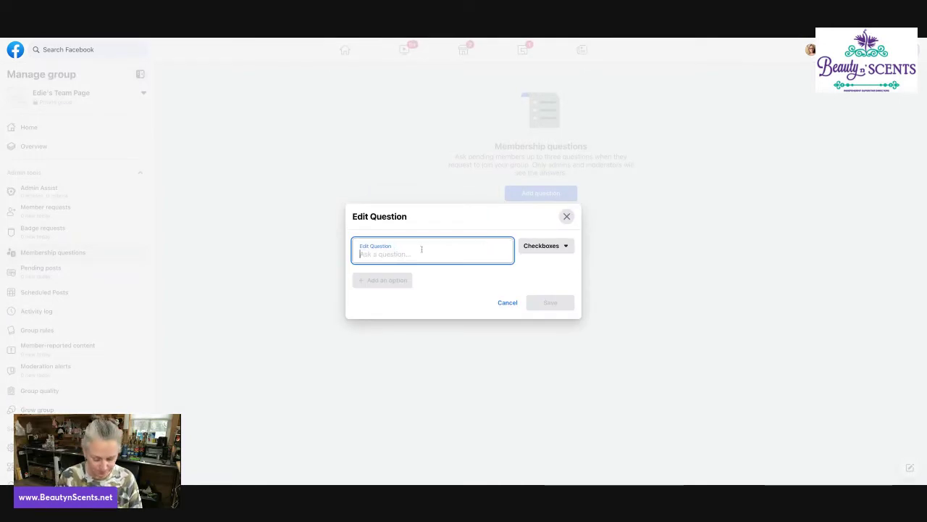
pyautogui.write('Are you a current consultant?')
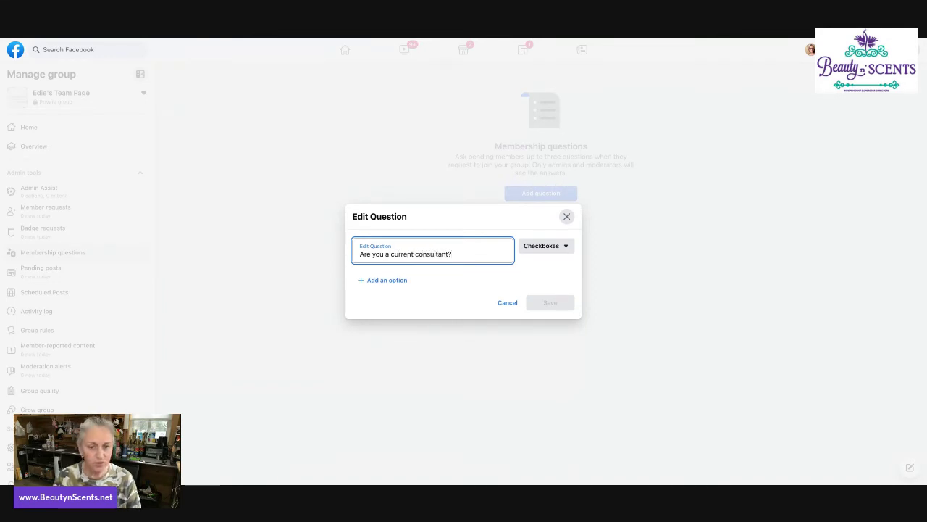
pyautogui.click(541, 245)
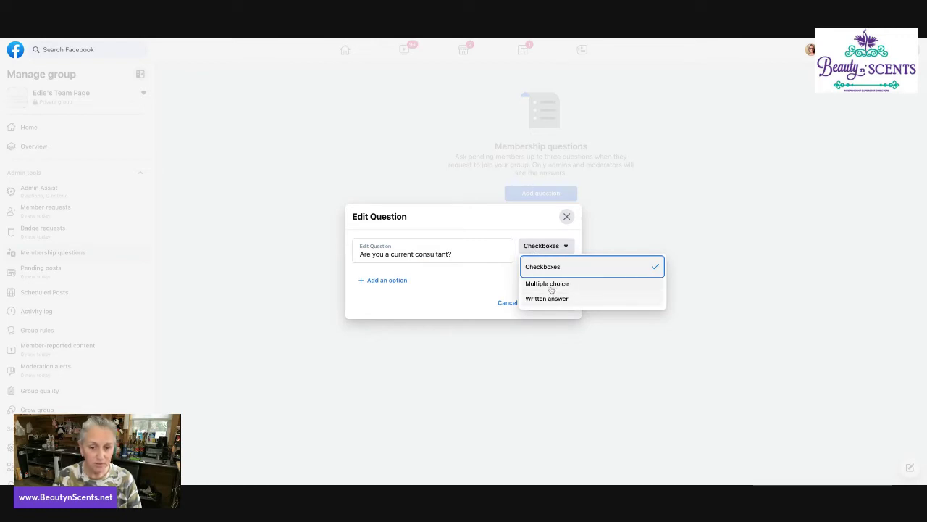
pyautogui.click(549, 285)
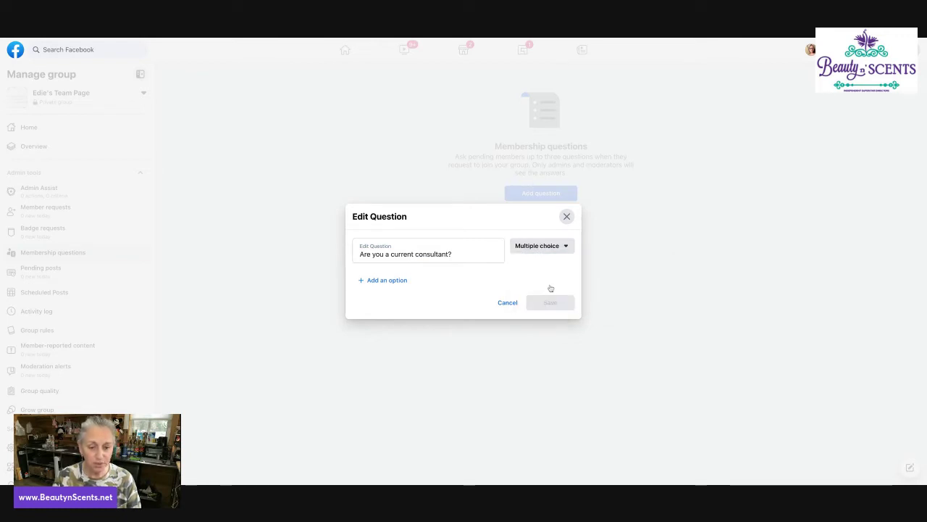
pyautogui.click(384, 279)
pyautogui.write('yes')
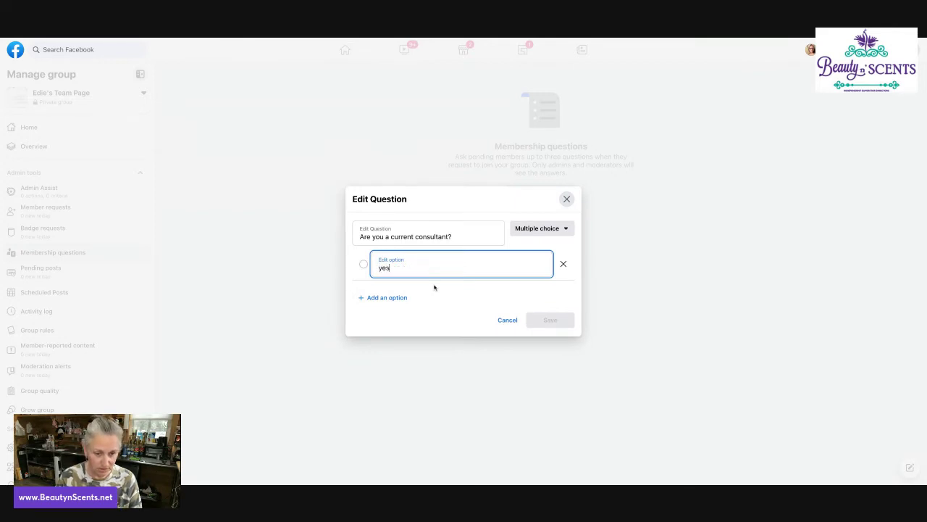
pyautogui.click(384, 297)
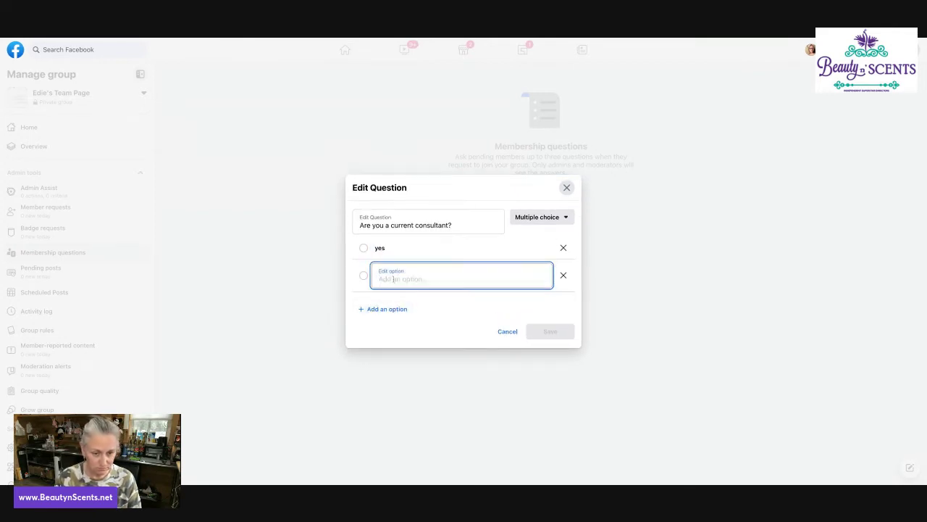
pyautogui.write('no')
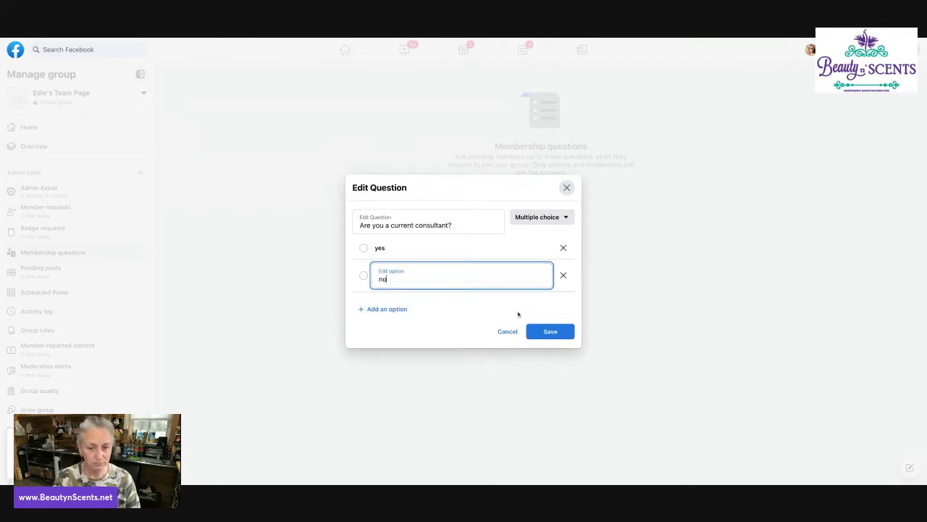
pyautogui.click(548, 333)
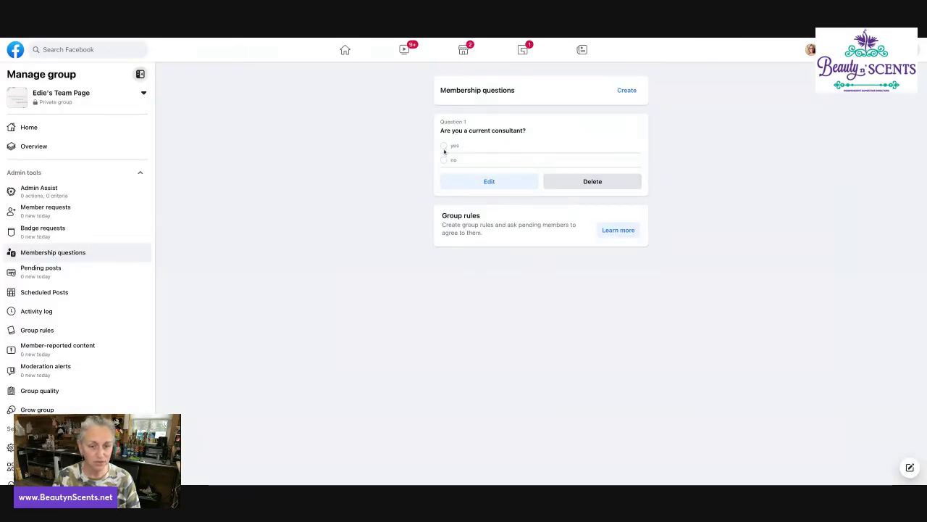
# Add the written-answer membership question 'What is your consultant ID #?'.
pyautogui.click(623, 91)
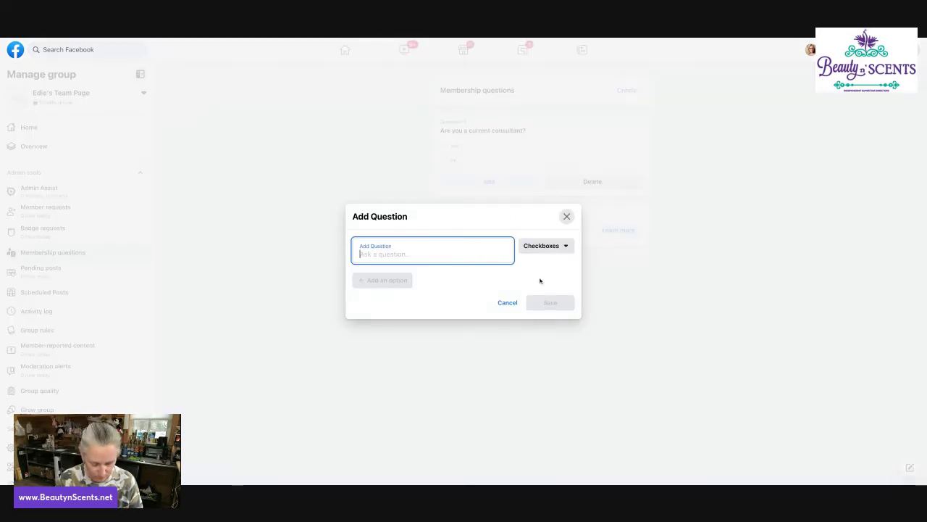
pyautogui.write('What is y')
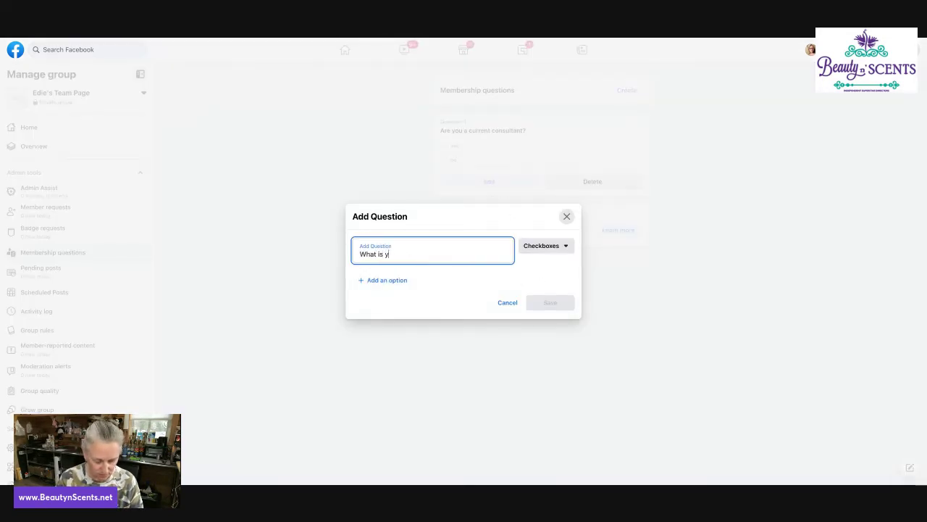
pyautogui.write('our website')
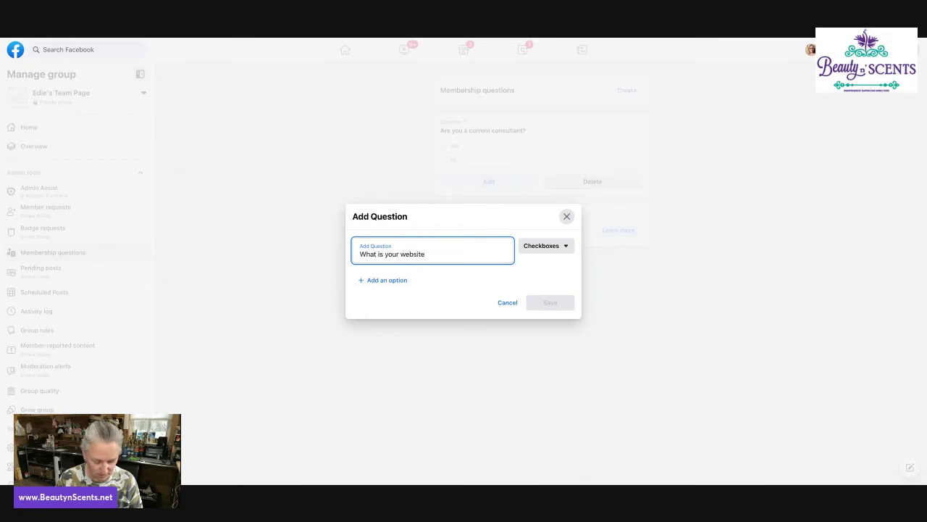
pyautogui.press('BackSpace')
pyautogui.press('BackSpace')
pyautogui.press('BackSpace')
pyautogui.press('BackSpace')
pyautogui.press('BackSpace')
pyautogui.press('BackSpace')
pyautogui.press('BackSpace')
pyautogui.press('BackSpace')
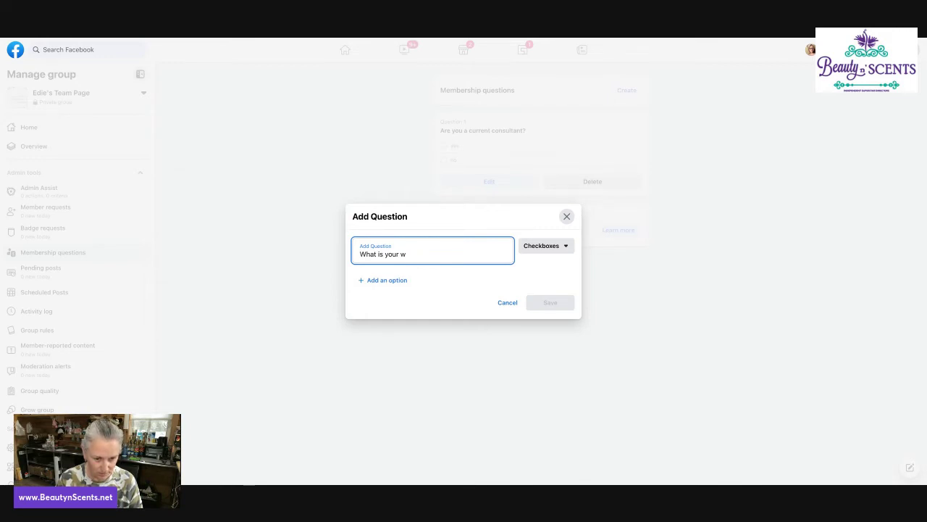
pyautogui.write('consultant')
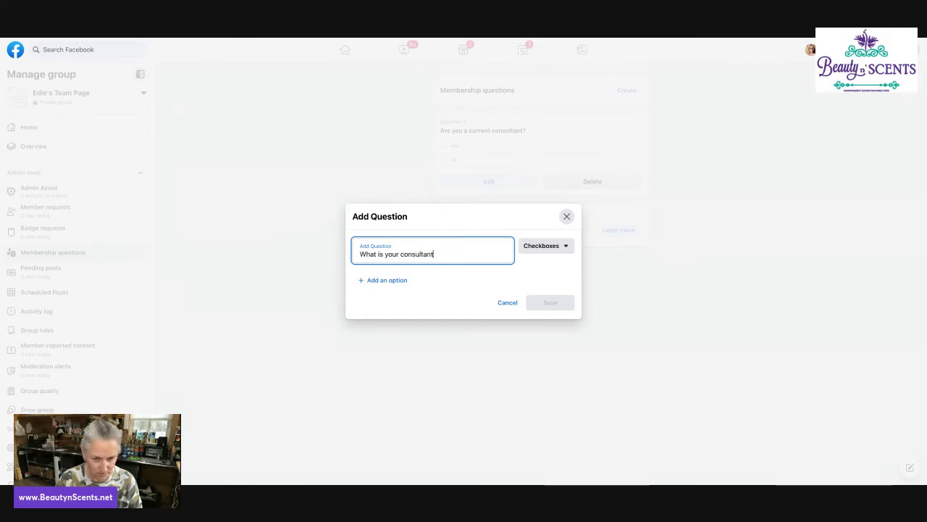
pyautogui.write(' ID #')
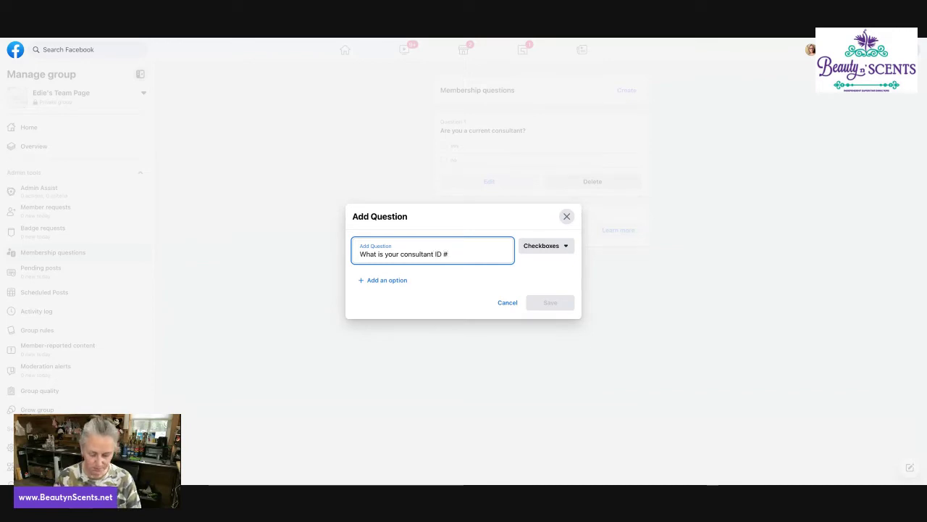
pyautogui.write('?')
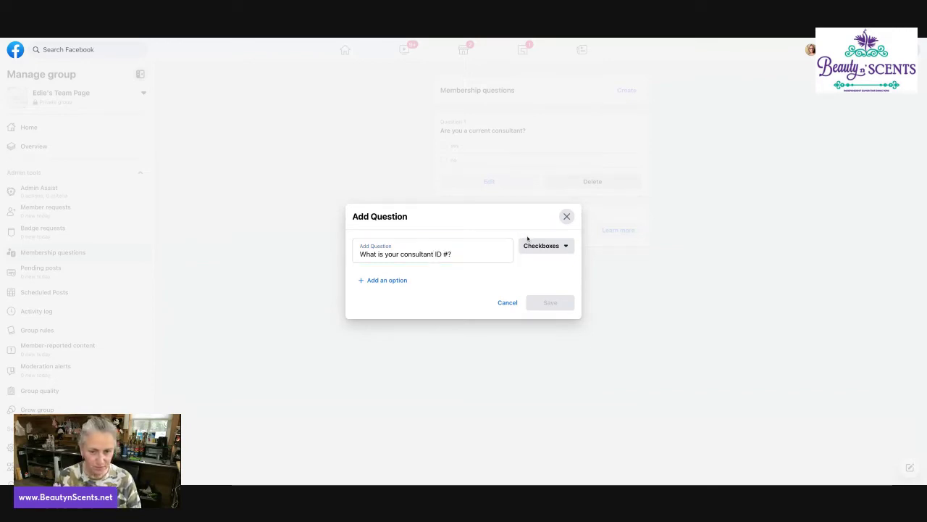
pyautogui.click(527, 244)
pyautogui.click(547, 299)
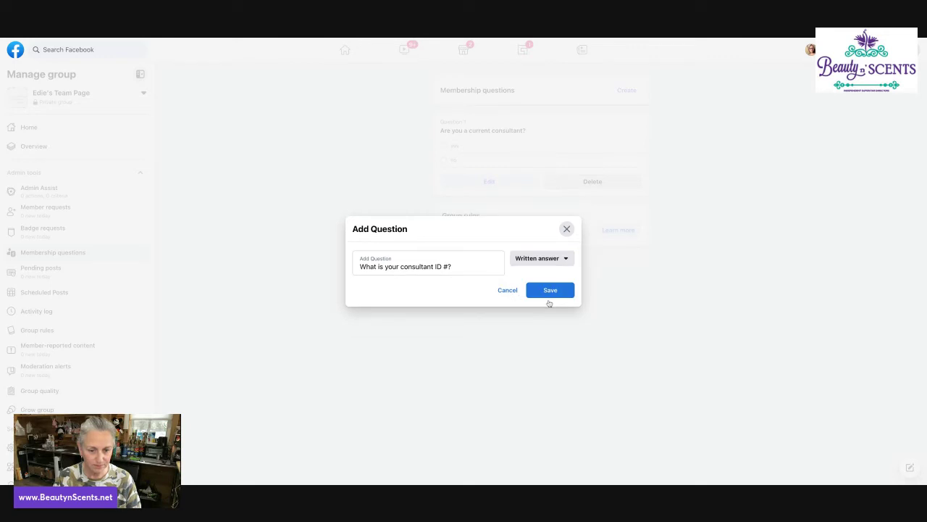
pyautogui.click(550, 293)
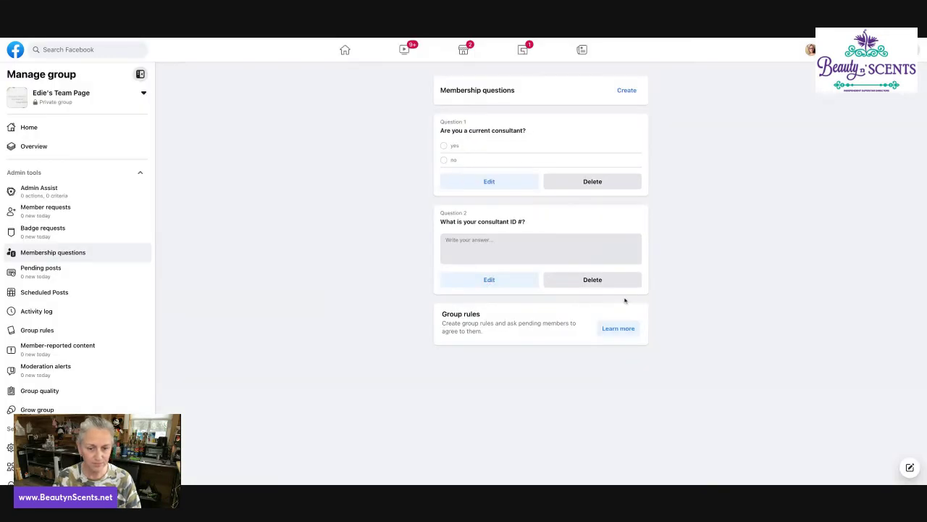
# Add the written-answer membership question 'Who is your sponsor?'.
pyautogui.click(627, 90)
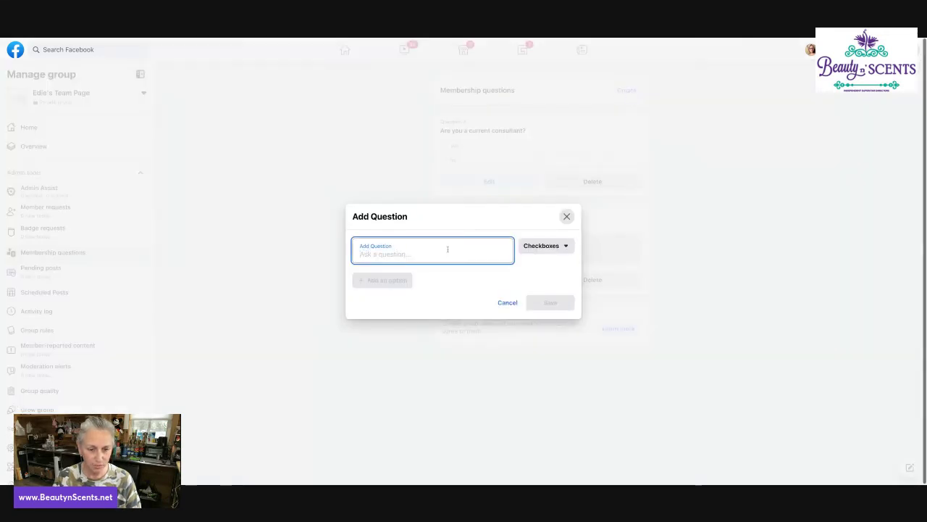
pyautogui.write('Wgho')
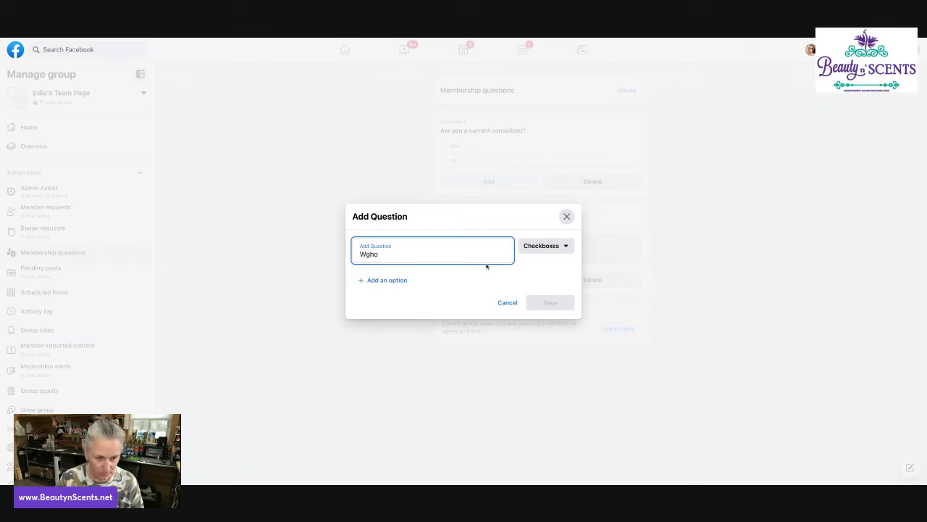
pyautogui.press('BackSpace')
pyautogui.press('BackSpace')
pyautogui.press('BackSpace')
pyautogui.write('ho is your')
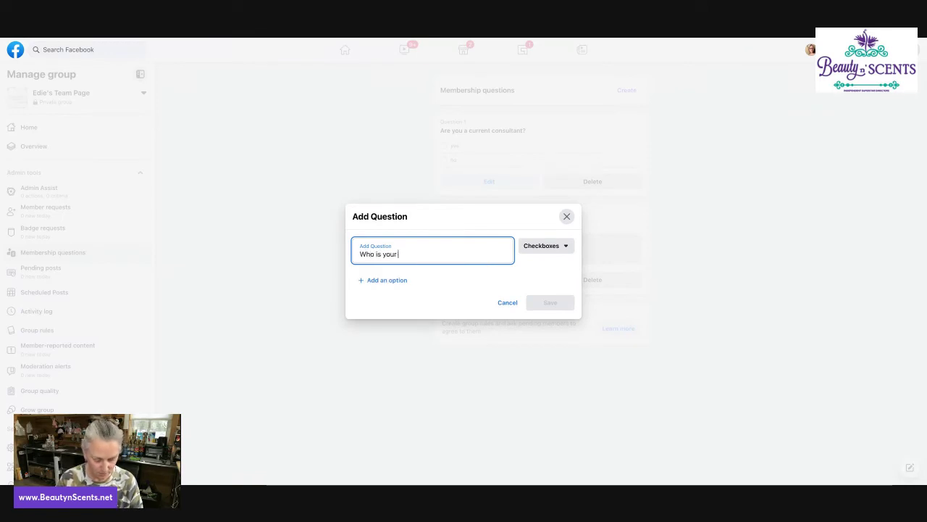
pyautogui.write(' sponsor?')
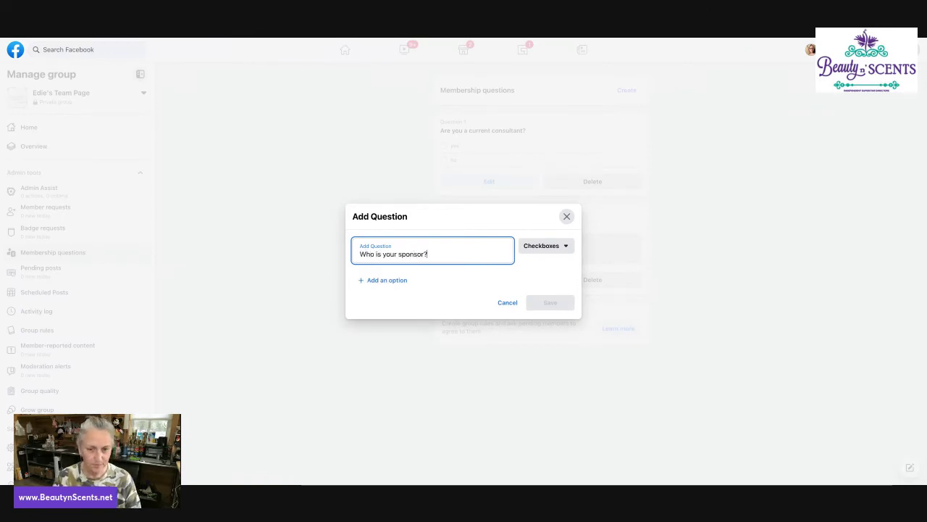
pyautogui.click(547, 247)
pyautogui.click(548, 297)
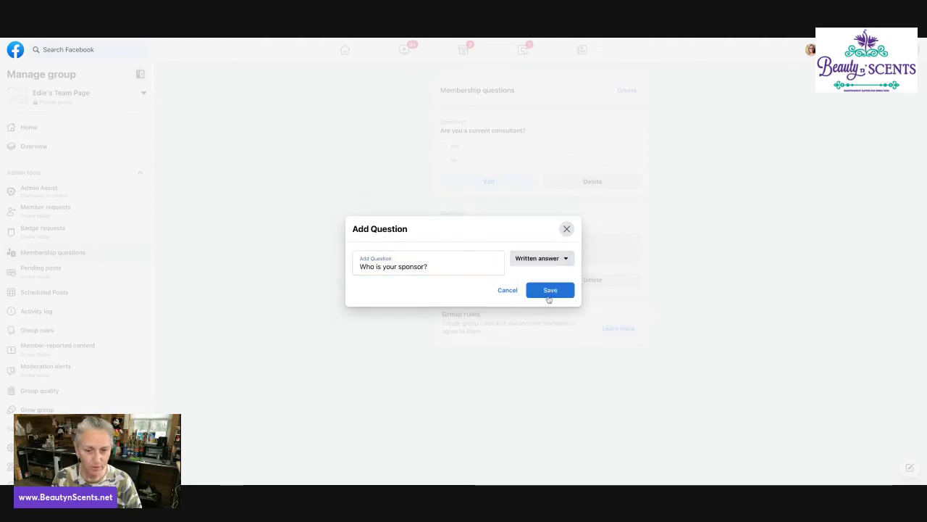
pyautogui.click(548, 295)
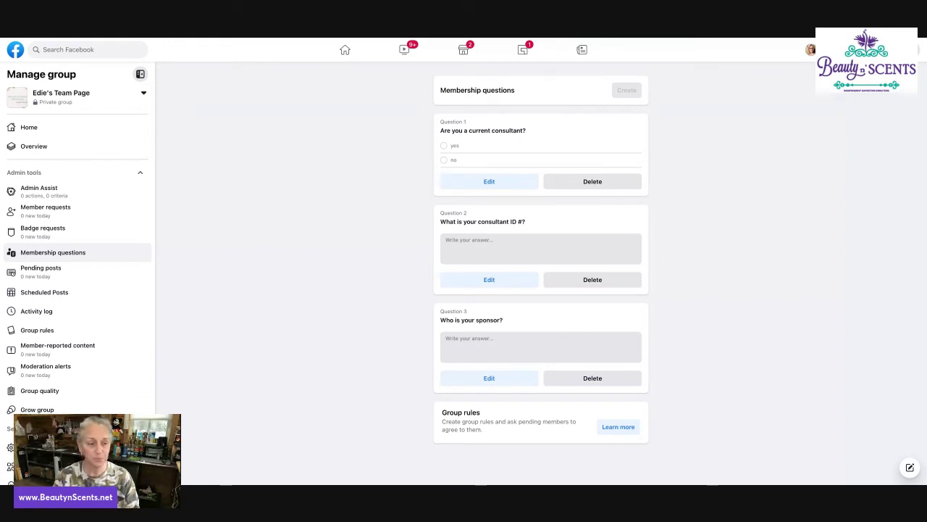
# Confirm there are no pending posts, then start setting up Admin Assist criteria.
pyautogui.click(43, 282)
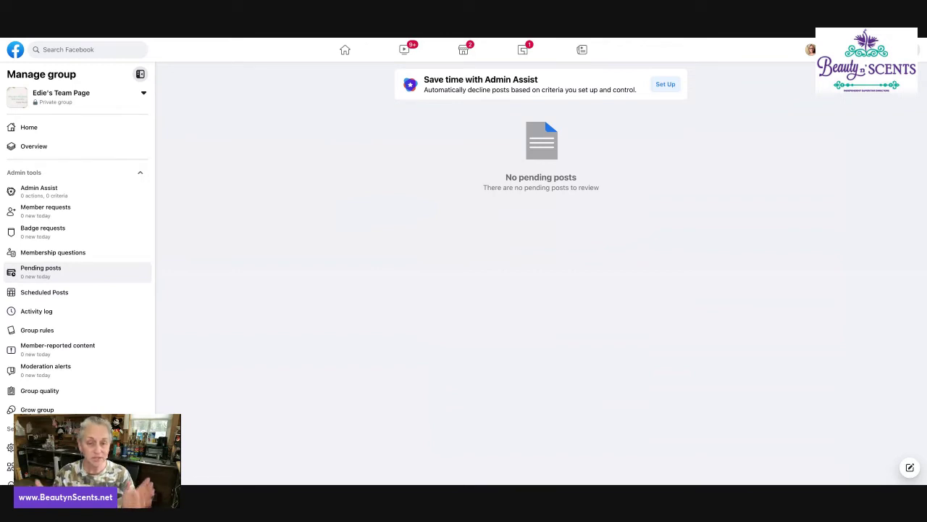
pyautogui.click(659, 86)
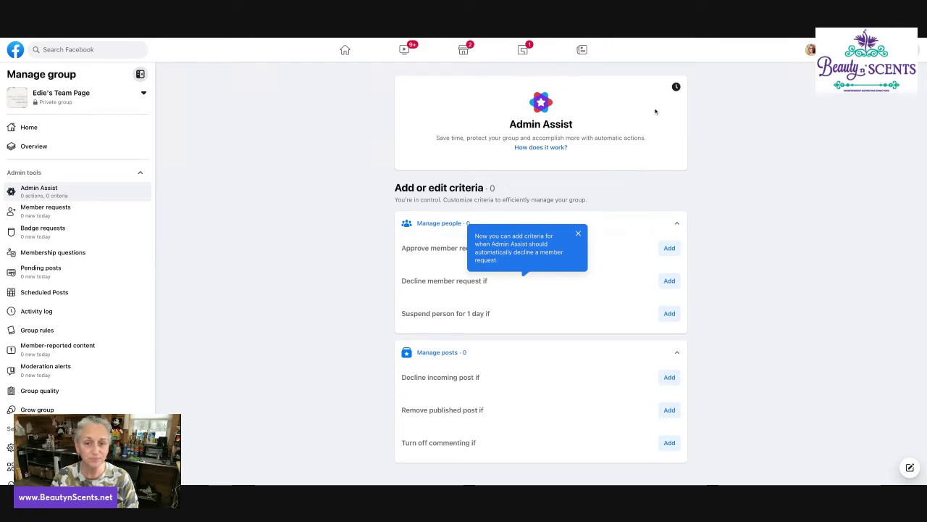
# Review the empty Scheduled Posts and the activity log, ending on the group rules page (no rules yet).
pyautogui.click(62, 294)
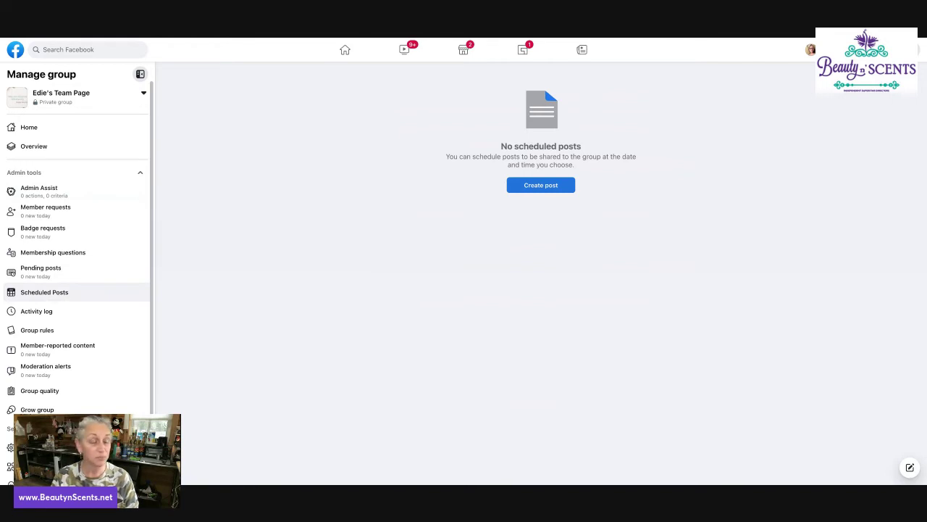
pyautogui.scroll(-1, 76, 301)
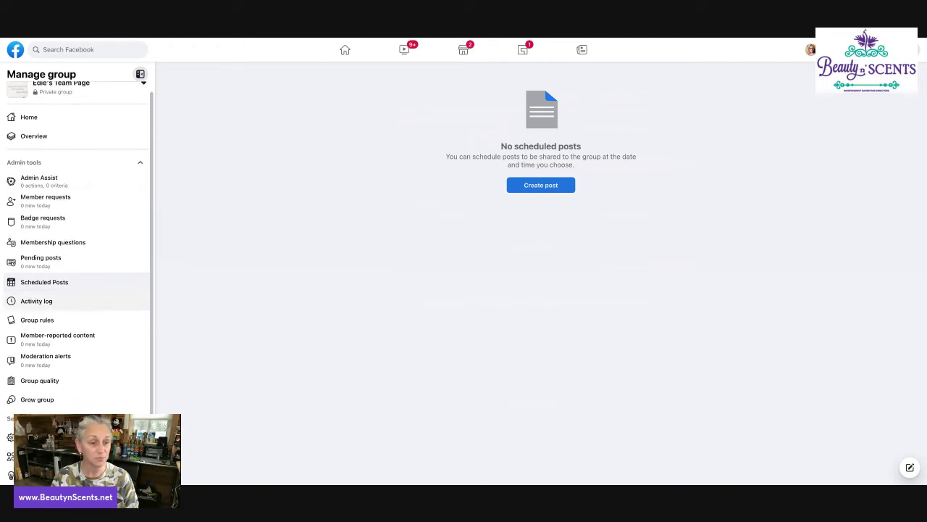
pyautogui.click(49, 303)
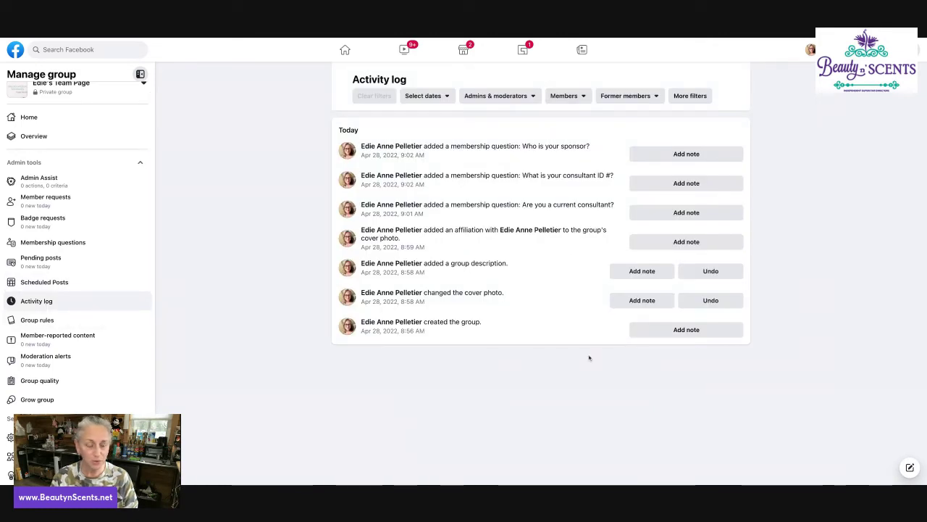
pyautogui.click(25, 321)
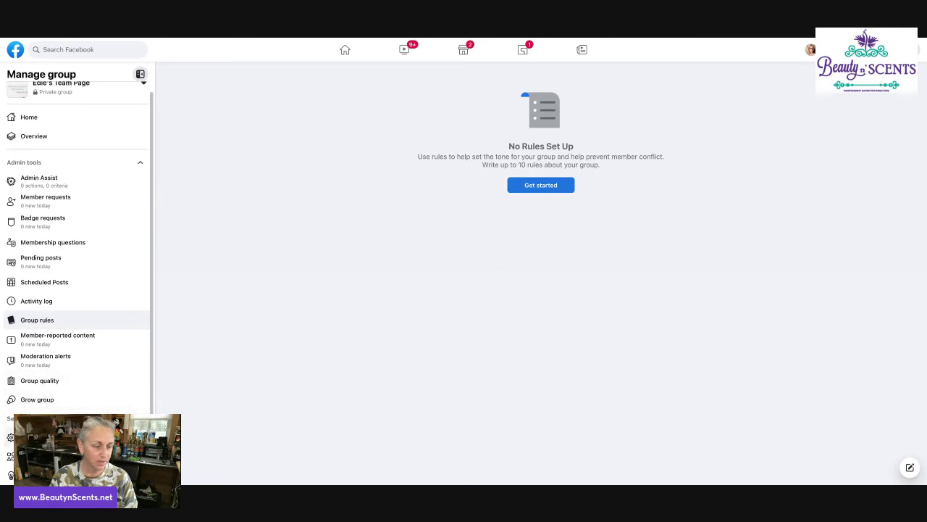
# In group settings, enter 'ediesgroup' as the custom web address, then clear it back to blank.
pyautogui.click(29, 436)
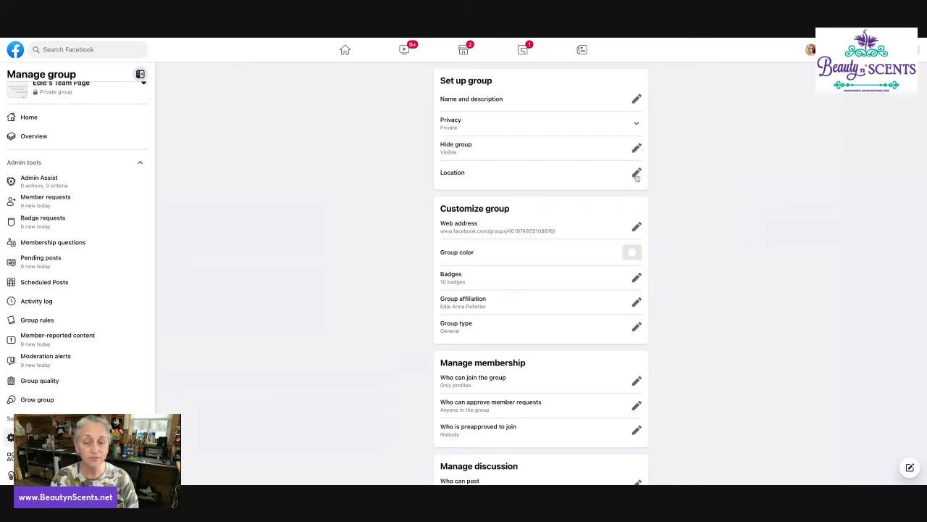
pyautogui.scroll(-2, 672, 207)
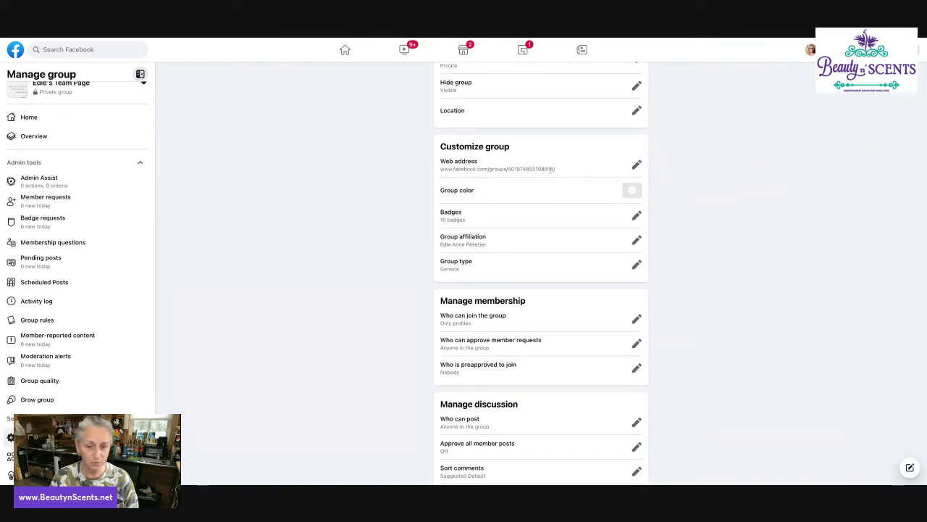
pyautogui.click(554, 168)
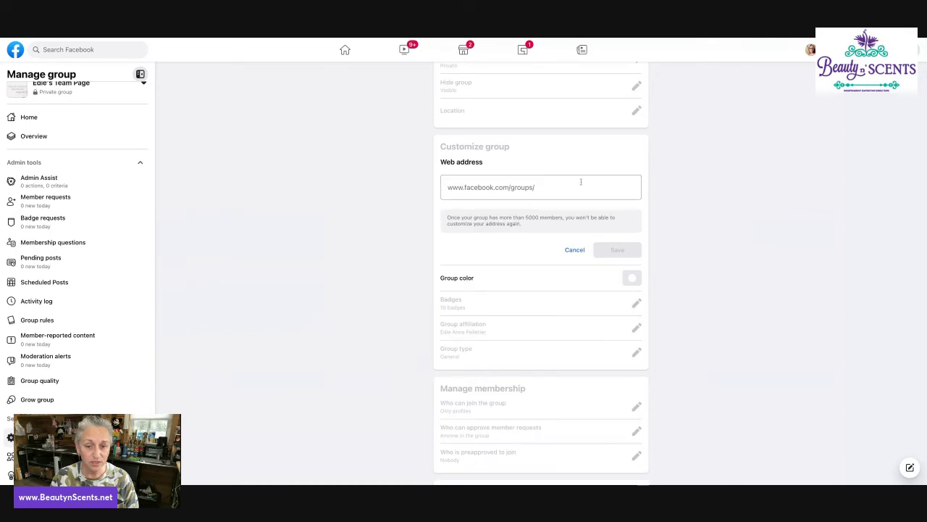
pyautogui.click(552, 187)
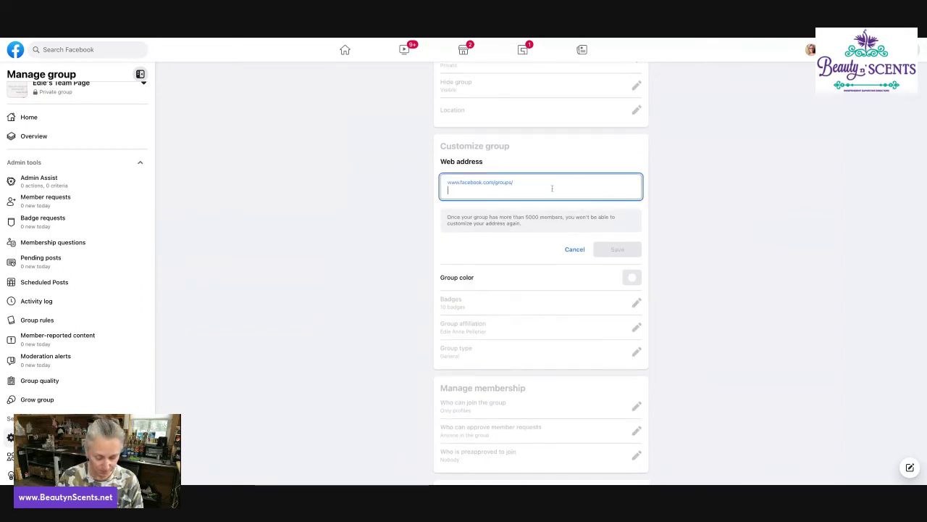
pyautogui.write('ediesgroups')
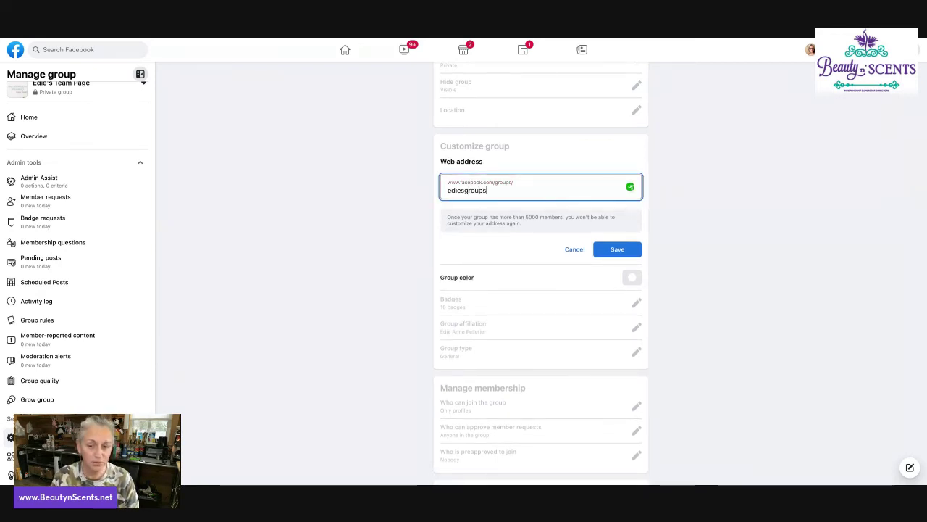
pyautogui.doubleClick(503, 191)
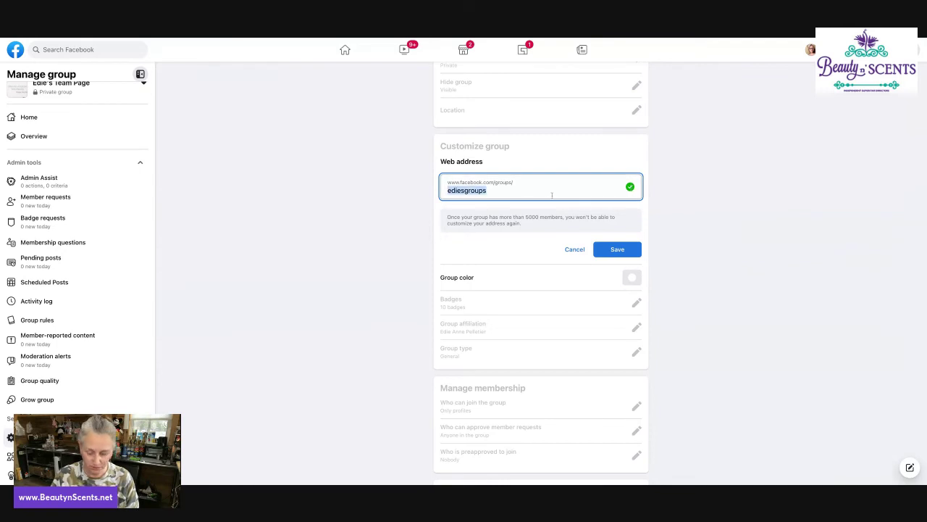
pyautogui.press('BackSpace')
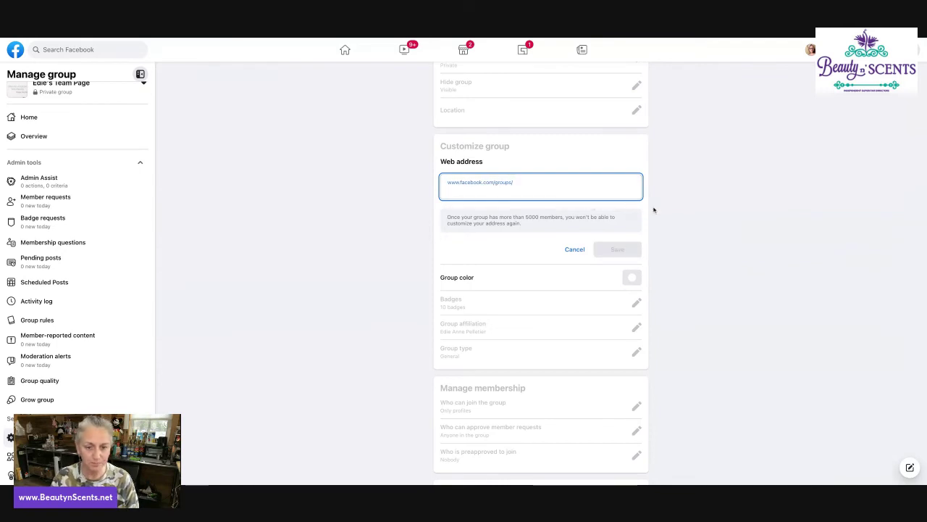
pyautogui.scroll(-2, 654, 209)
# Save purple as the group colour and cancel the web address edit, keeping the default address.
pyautogui.click(636, 203)
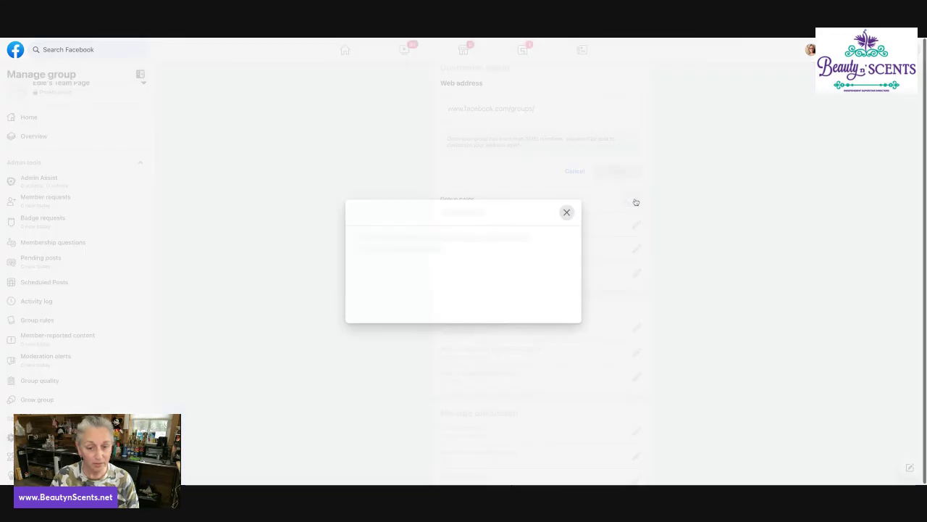
pyautogui.click(460, 262)
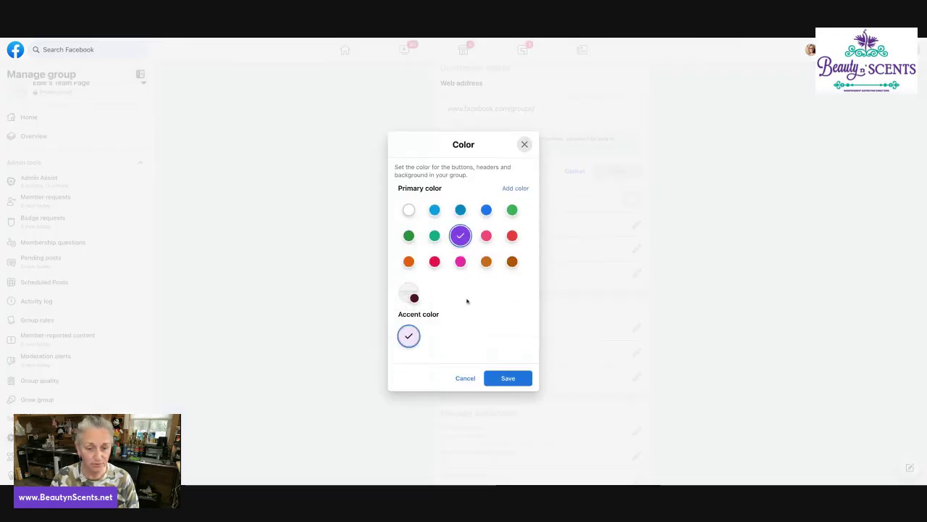
pyautogui.click(507, 377)
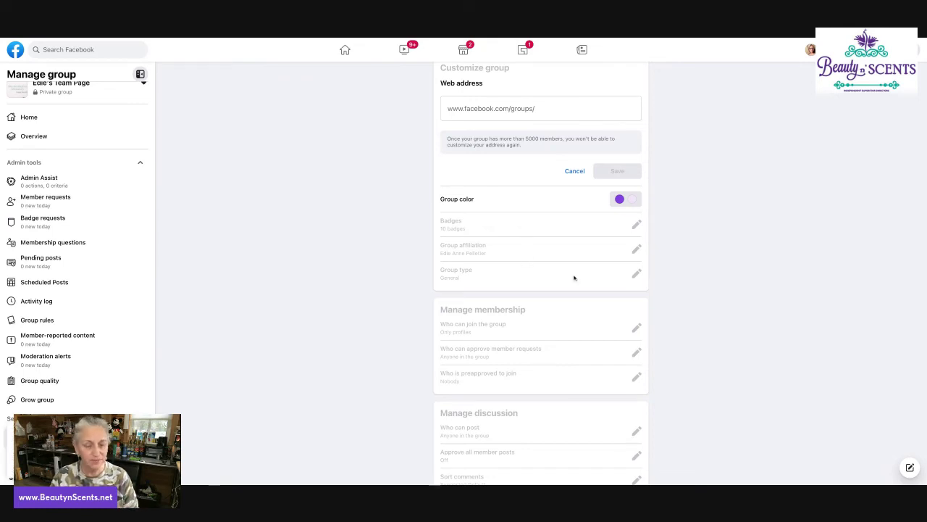
pyautogui.click(575, 172)
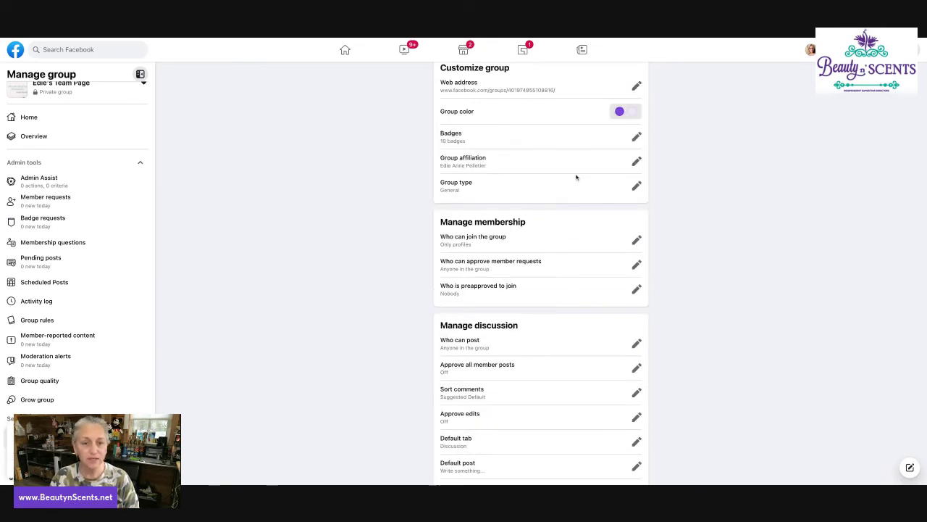
# Scroll down the group settings to the advanced settings for linked Pages, recommended groups and apps.
pyautogui.scroll(-1, 546, 177)
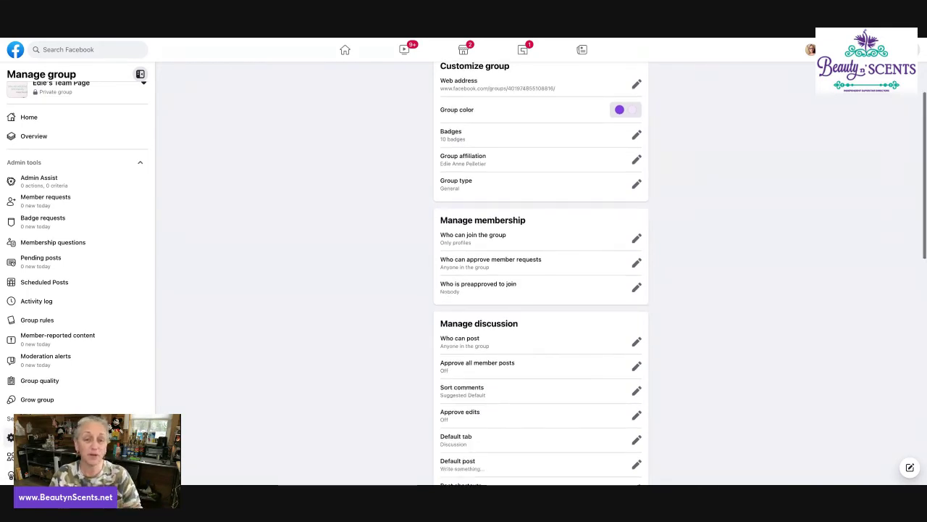
pyautogui.scroll(-1, 559, 248)
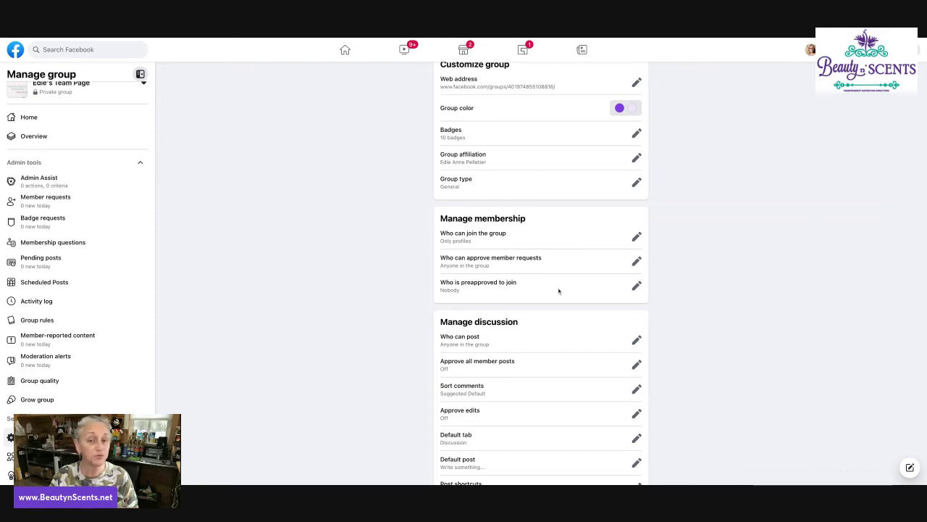
pyautogui.scroll(-3, 657, 308)
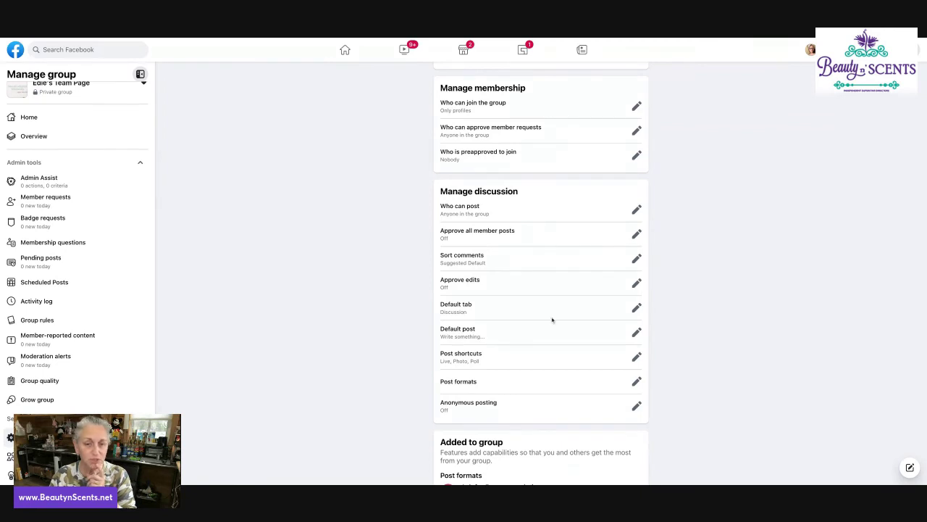
pyautogui.scroll(-4, 549, 339)
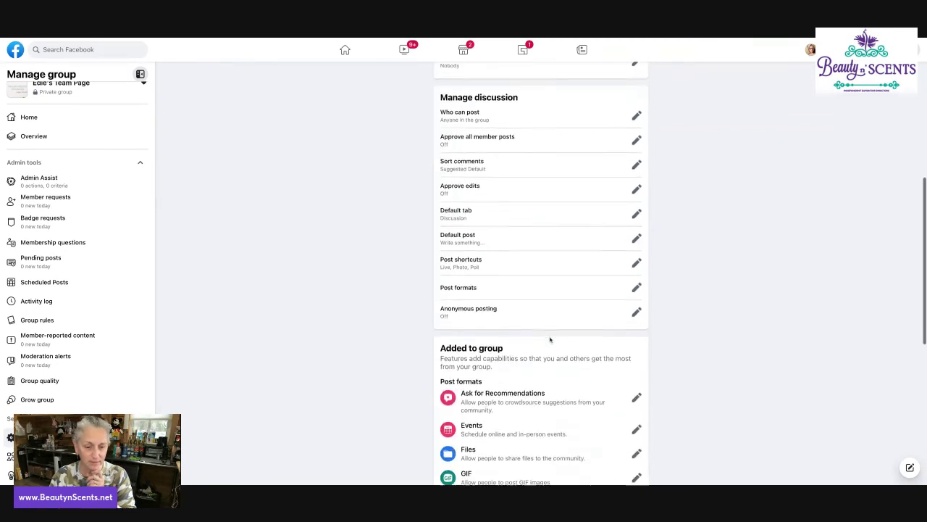
pyautogui.scroll(-5, 550, 339)
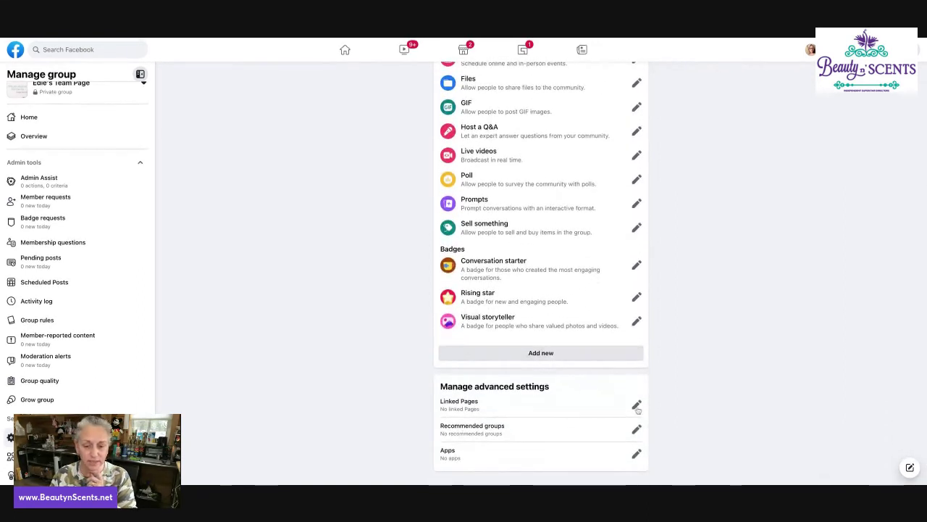
# Link the Certified Aromatherapist Beauty n' Scents Page to the group.
pyautogui.click(637, 402)
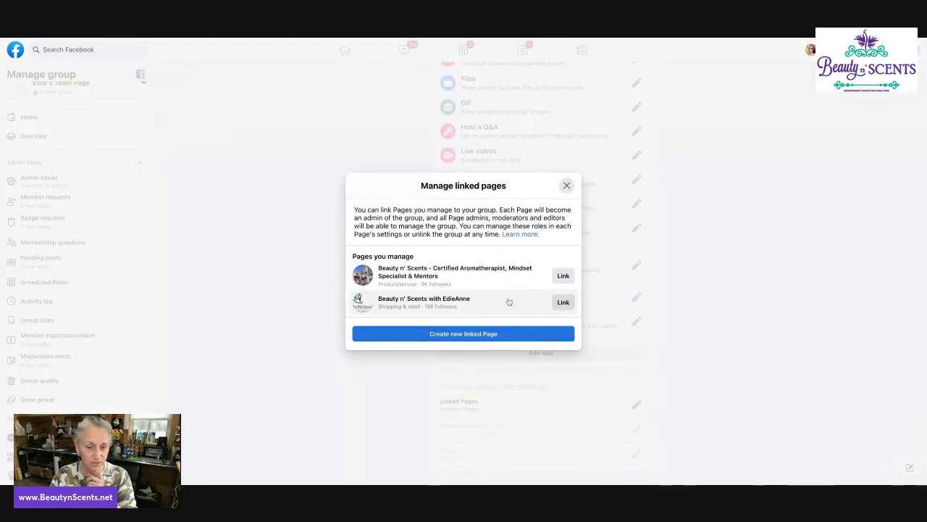
pyautogui.click(562, 276)
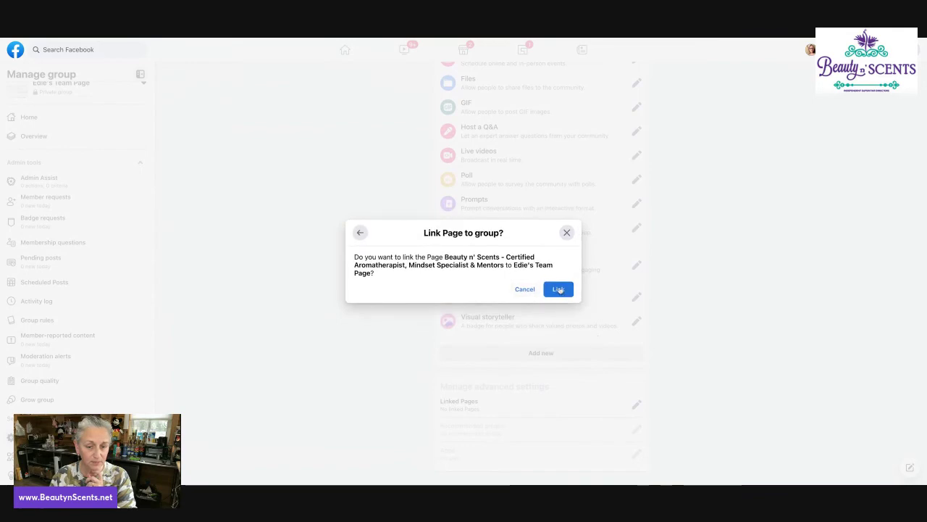
pyautogui.click(558, 288)
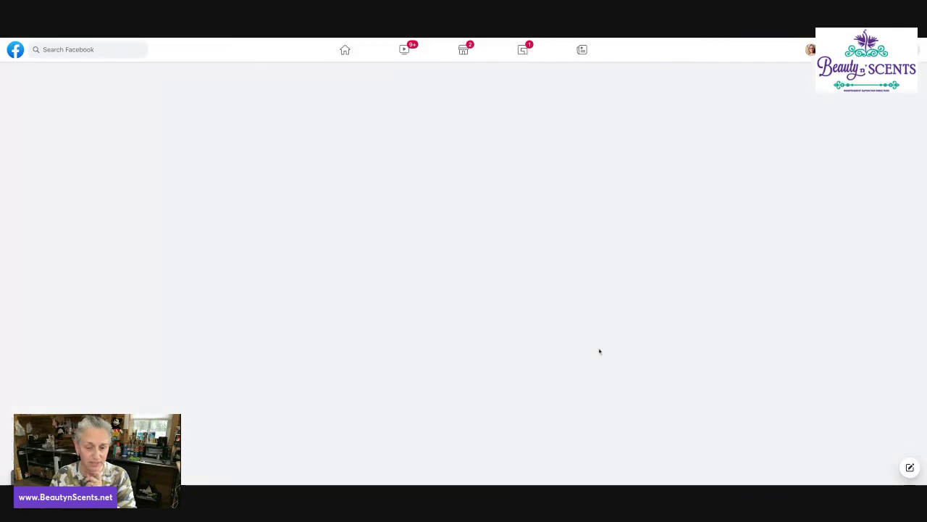
# Add BNS Customer Club & Lounge as a recommended group.
pyautogui.scroll(-14, 591, 384)
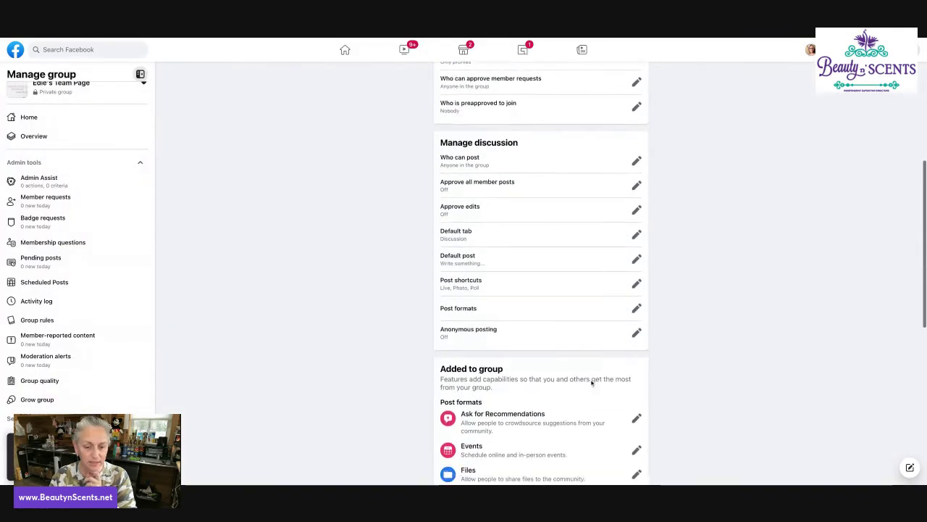
pyautogui.click(637, 428)
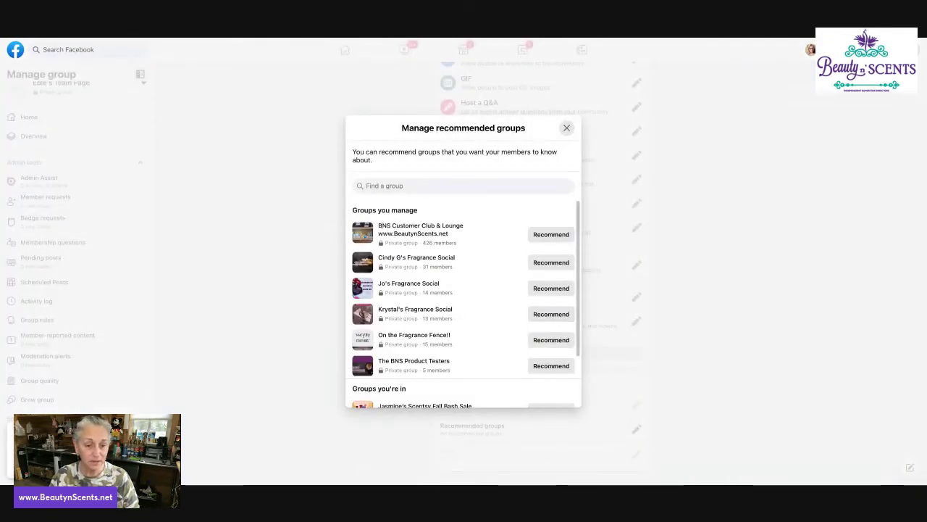
pyautogui.moveTo(378, 224); pyautogui.dragTo(474, 237)
pyautogui.click(540, 235)
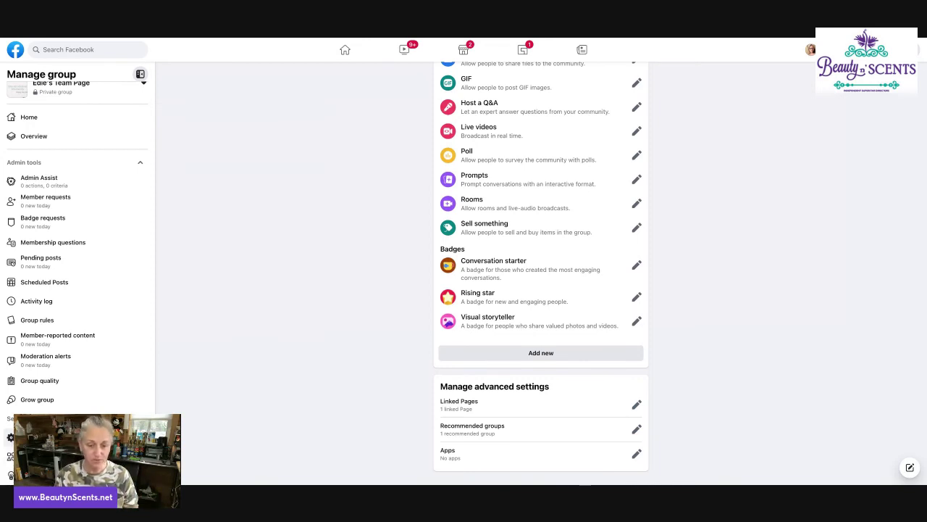
# Search the group app catalog for 'vizzlie' and add the Vizzlie productivity app.
pyautogui.click(636, 453)
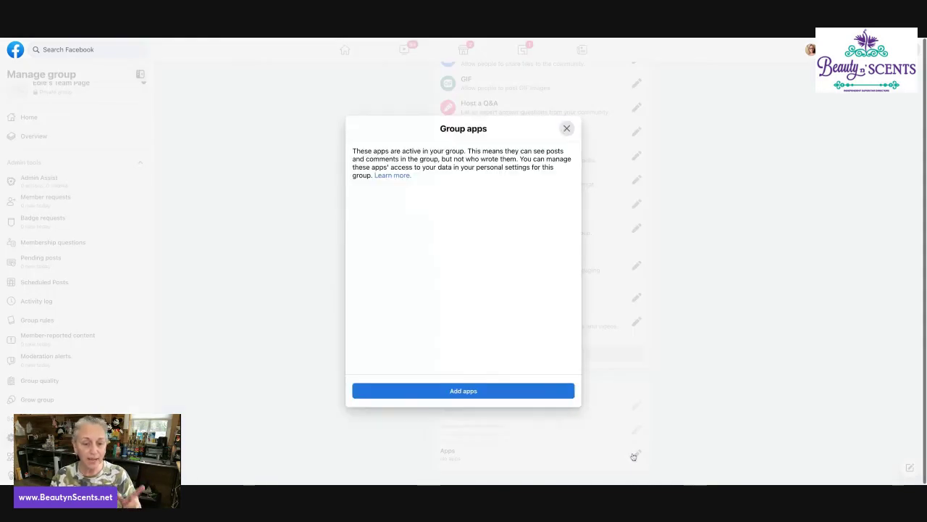
pyautogui.click(470, 391)
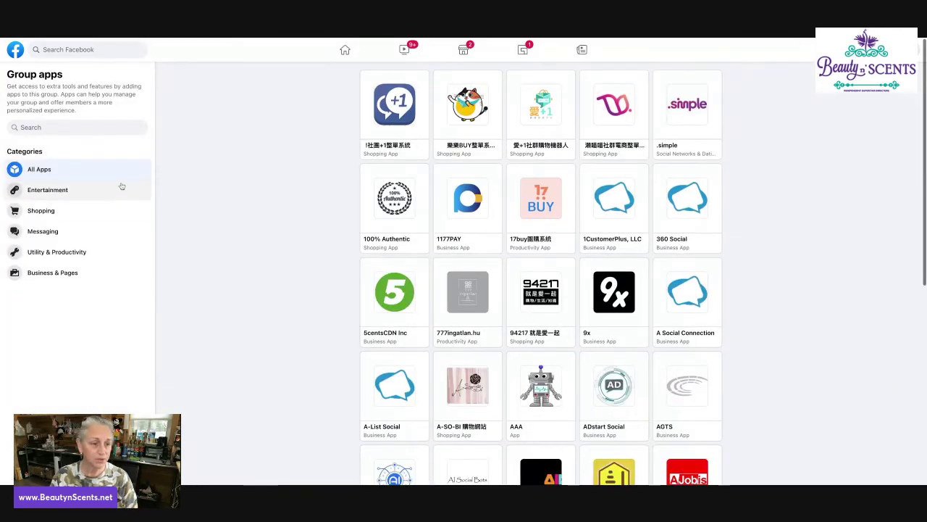
pyautogui.click(112, 127)
pyautogui.write('vi')
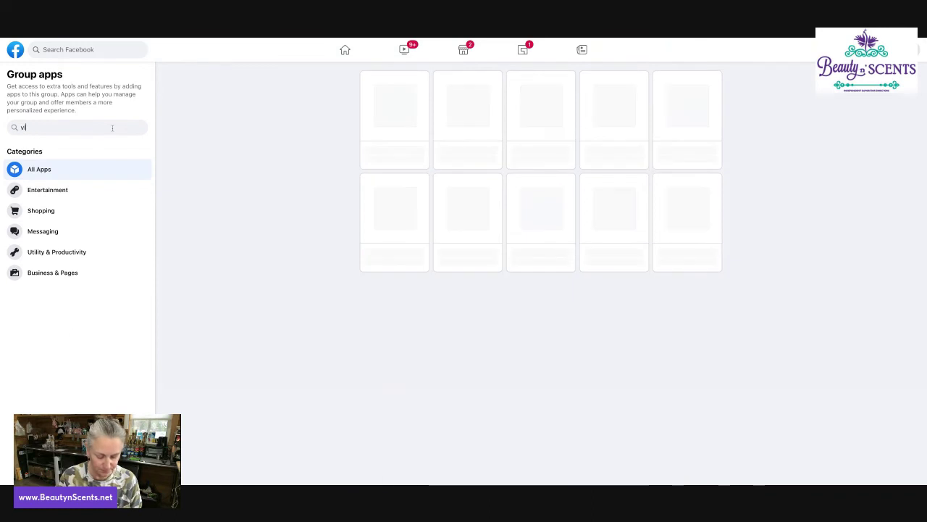
pyautogui.write('zzlie')
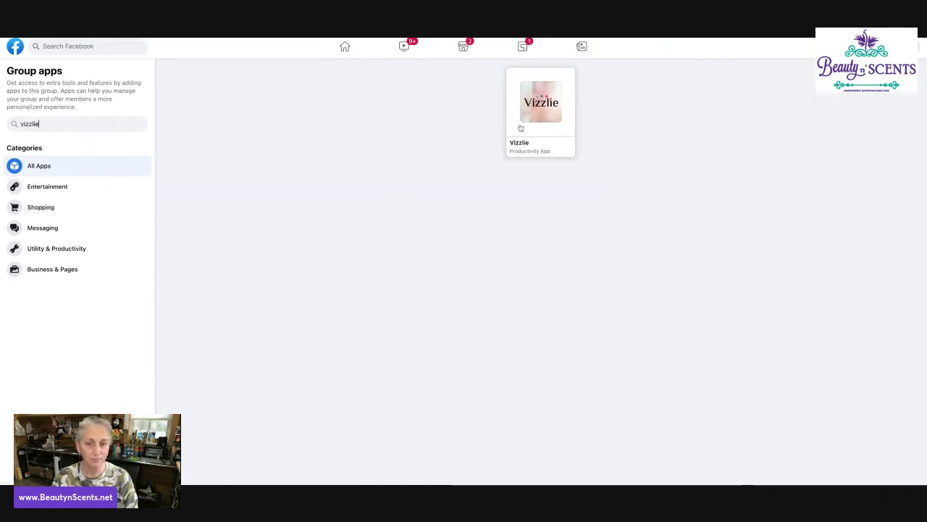
pyautogui.click(518, 129)
pyautogui.click(554, 350)
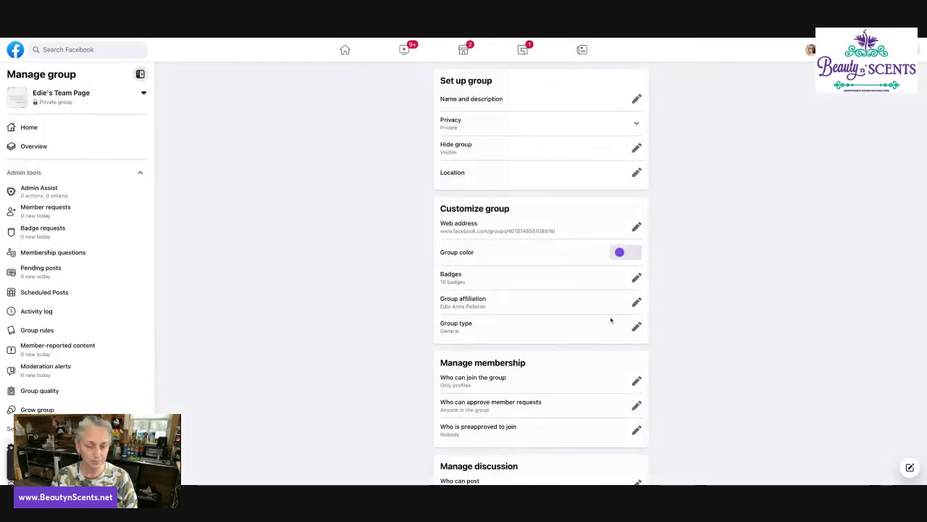
pyautogui.scroll(-15, 582, 336)
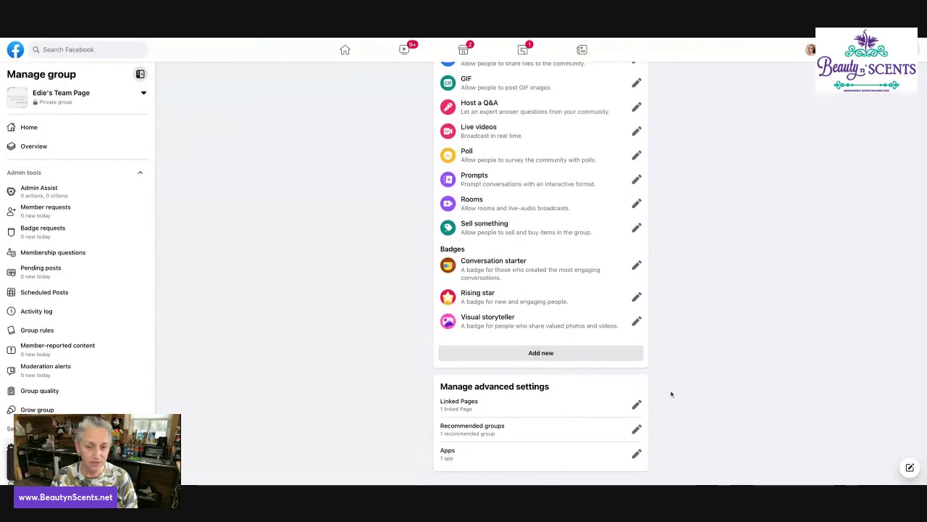
pyautogui.scroll(1, 670, 393)
pyautogui.scroll(3, 671, 393)
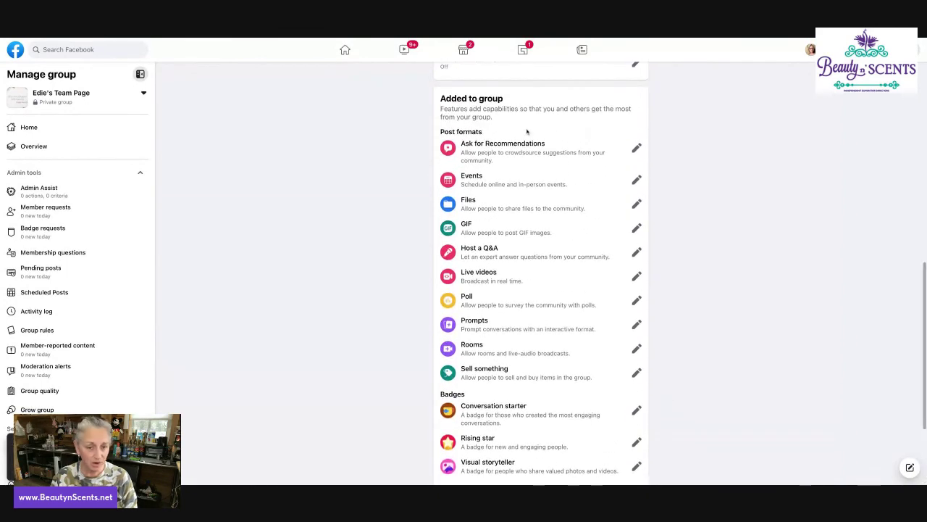
pyautogui.scroll(10, 661, 363)
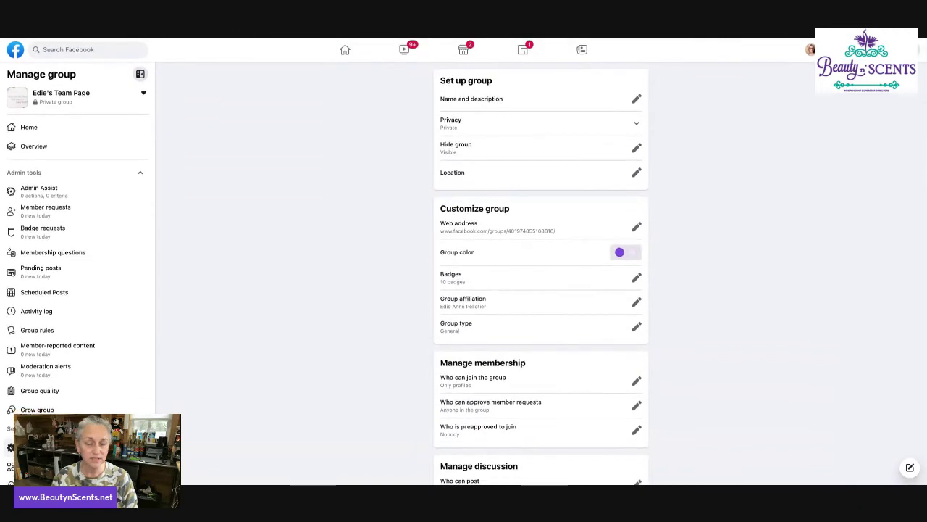
# Draft a 'WElcome to the Team' post on the group home page and attach a photo.
pyautogui.click(27, 128)
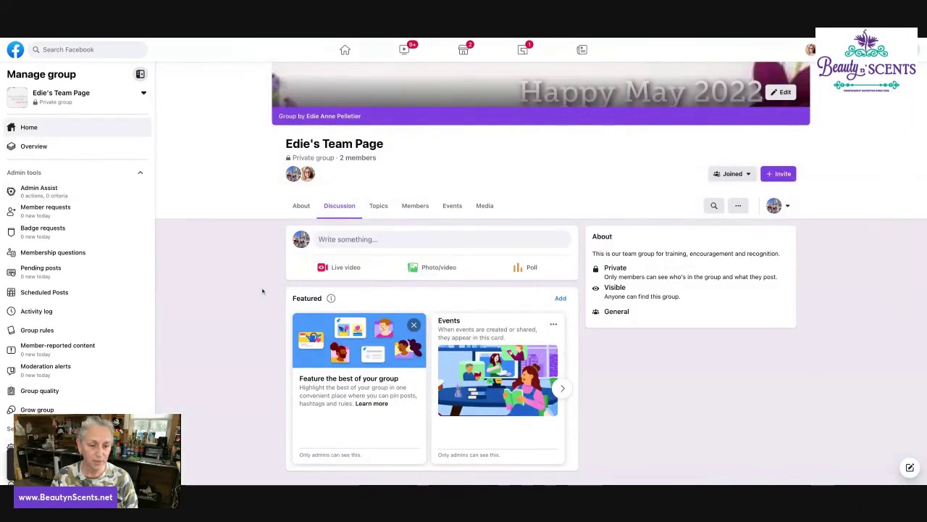
pyautogui.click(419, 244)
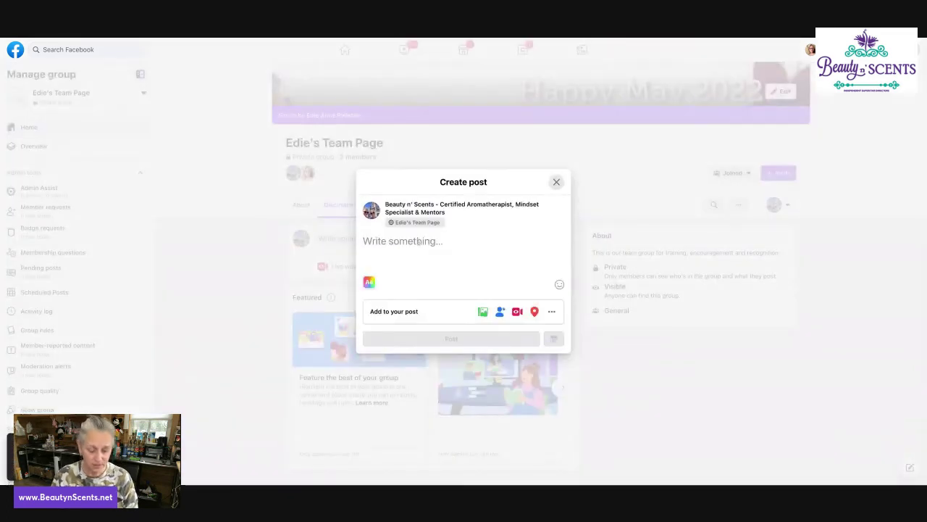
pyautogui.write('WElcome to t')
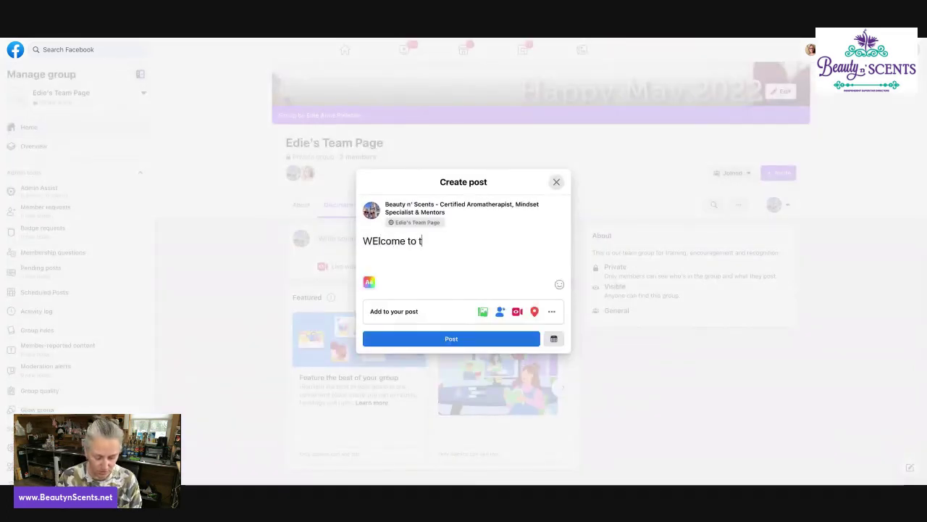
pyautogui.write('he Team')
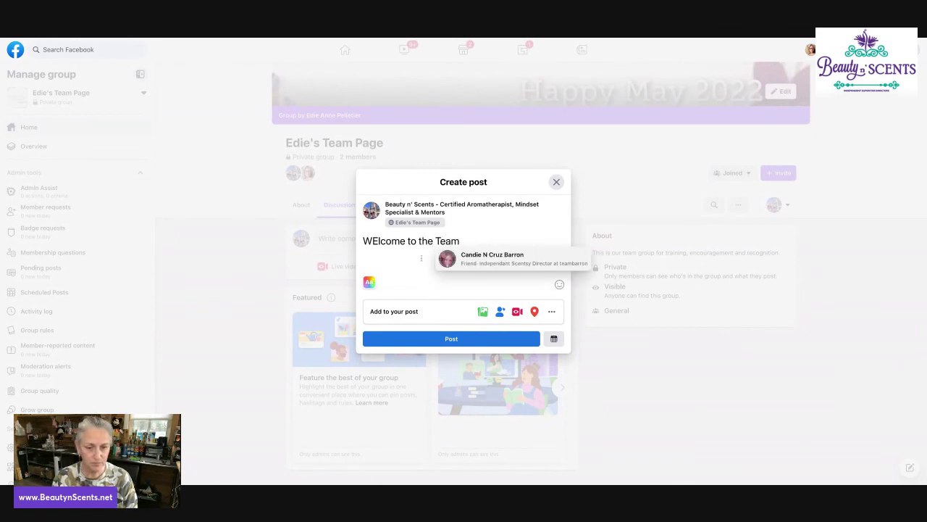
pyautogui.click(423, 264)
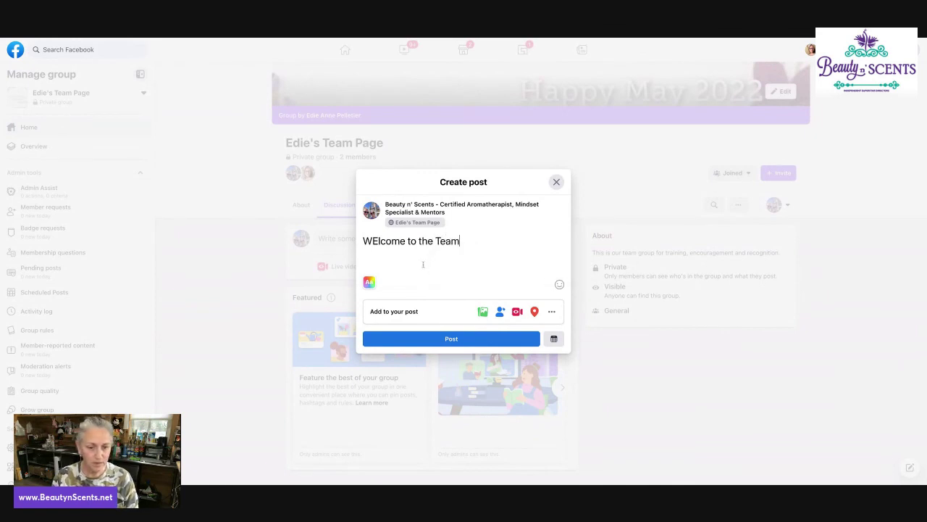
pyautogui.click(483, 311)
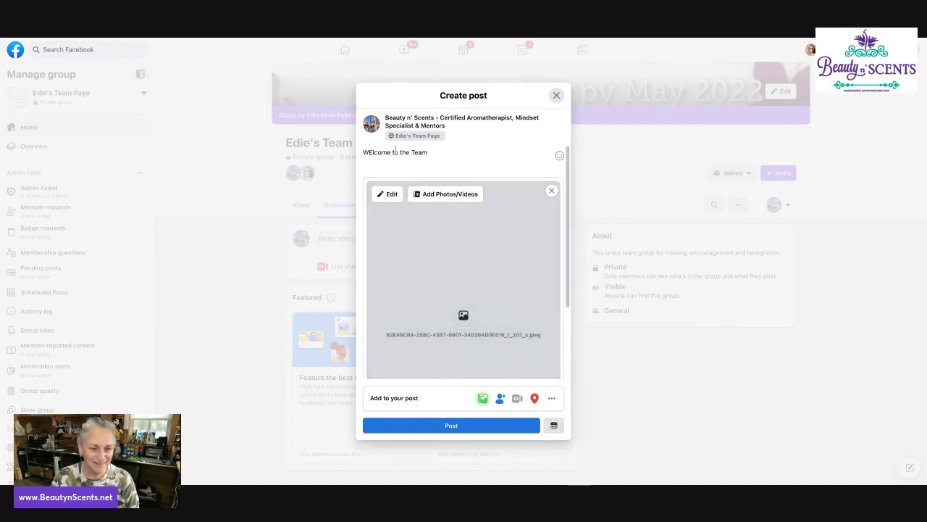
# Correct the typo to 'Welcome to the Team' and publish the post.
pyautogui.hotkey('shift', 'Left')
pyautogui.write('e')
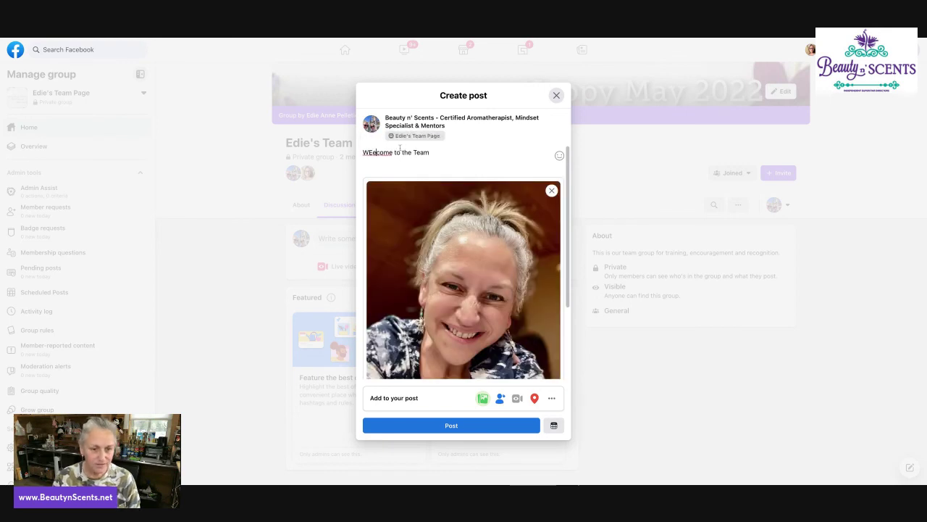
pyautogui.press('BackSpace')
pyautogui.press('BackSpace')
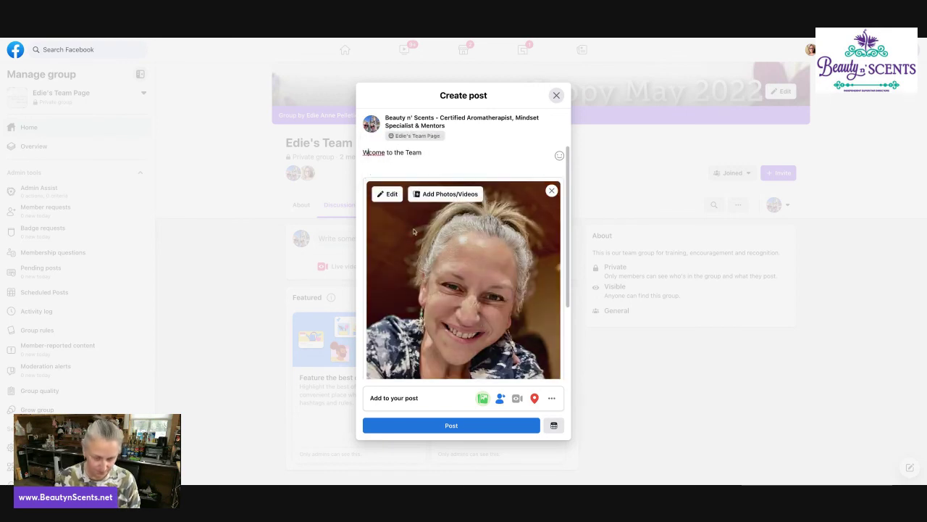
pyautogui.write('el')
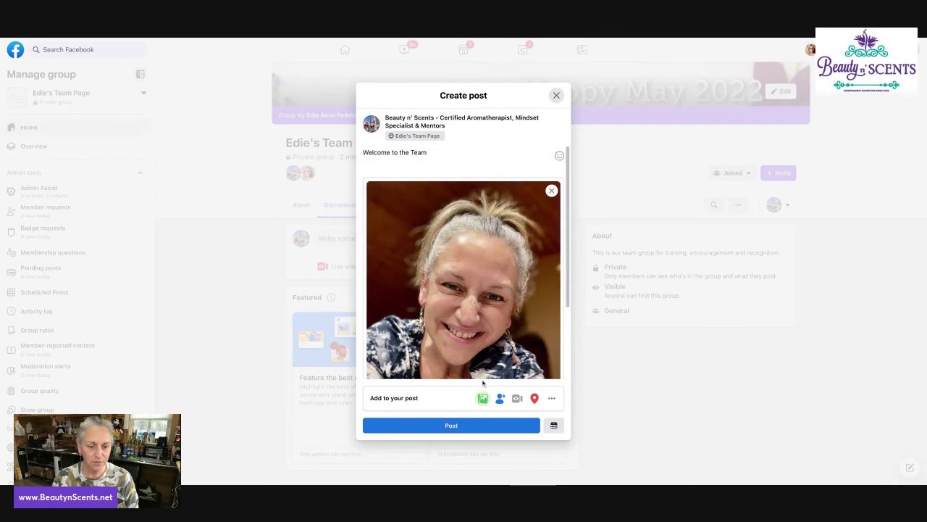
pyautogui.click(470, 427)
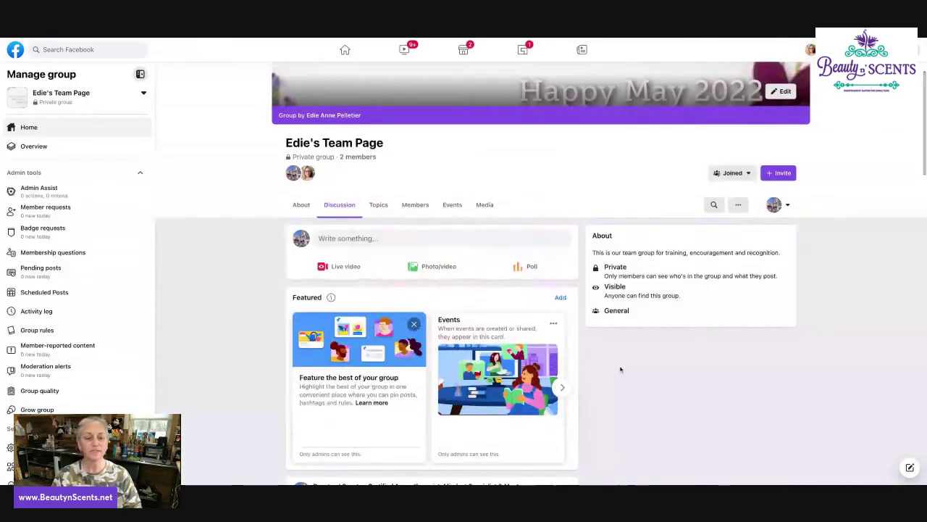
pyautogui.scroll(-10, 541, 287)
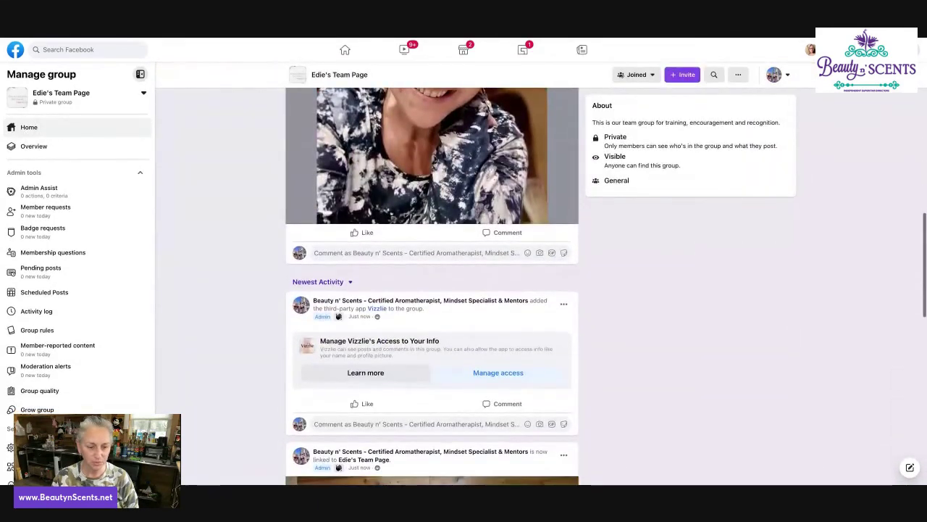
pyautogui.scroll(-5, 432, 287)
pyautogui.scroll(-5, 432, 287)
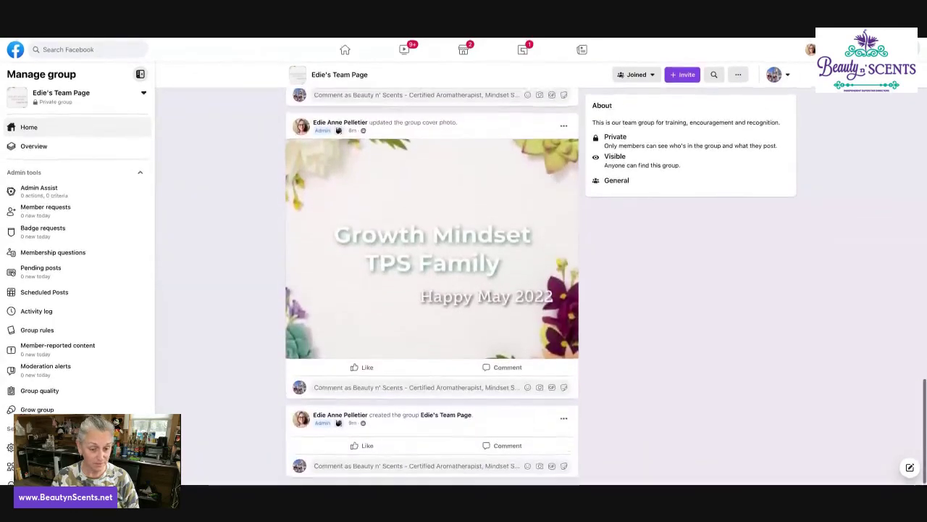
pyautogui.scroll(8, 431, 287)
pyautogui.scroll(10, 432, 287)
pyautogui.scroll(3, 338, 437)
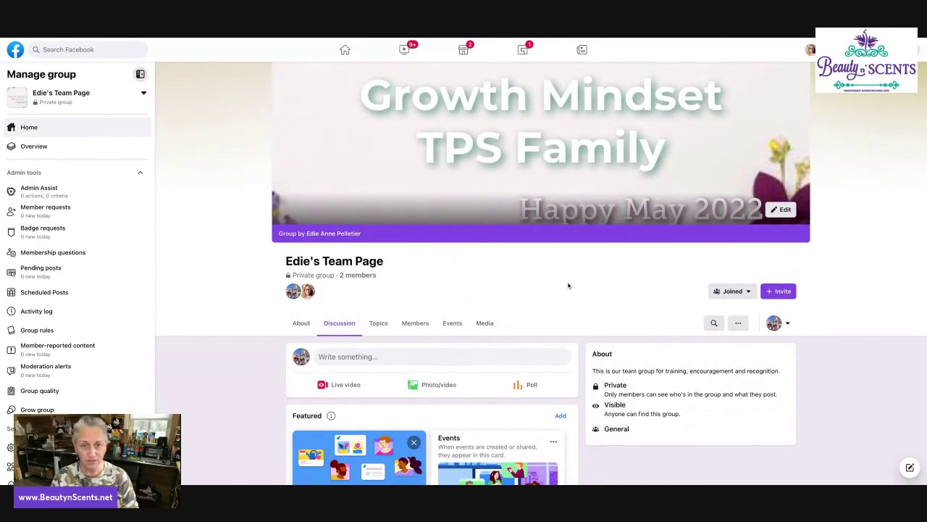
pyautogui.click(779, 291)
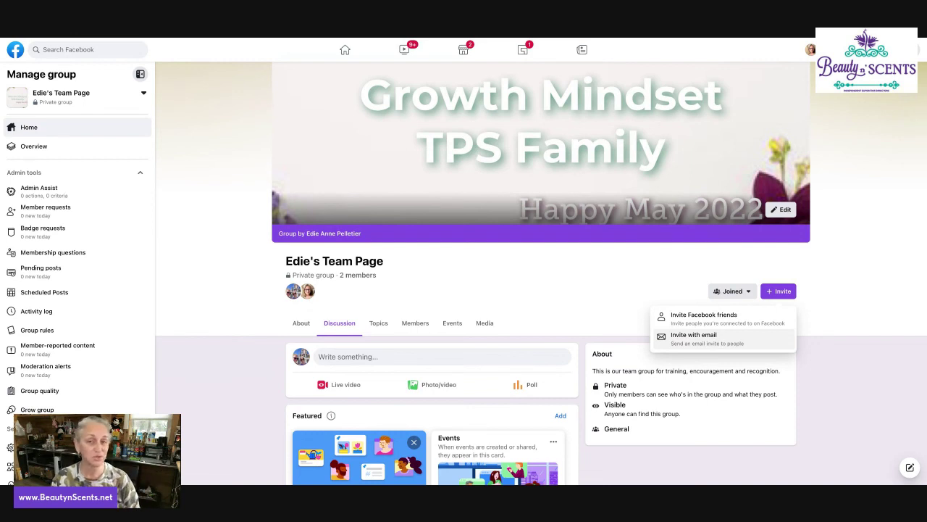
pyautogui.click(533, 291)
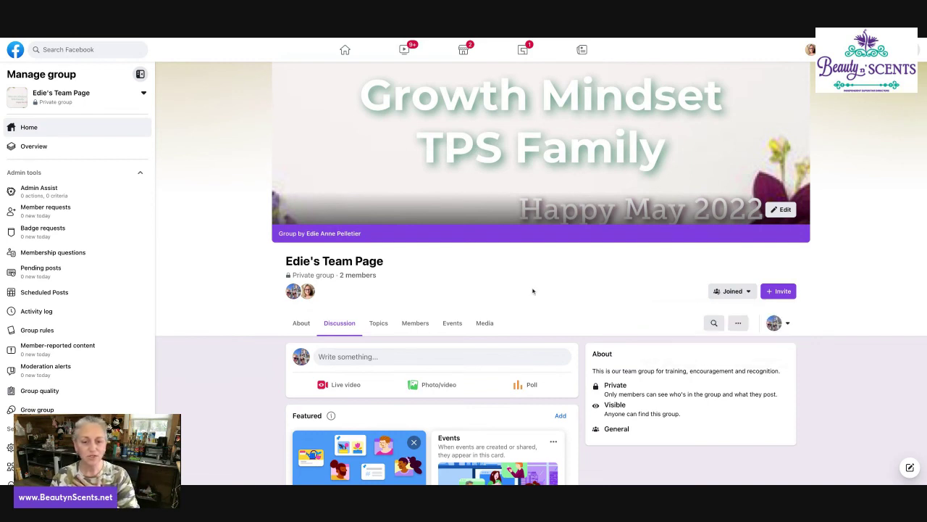